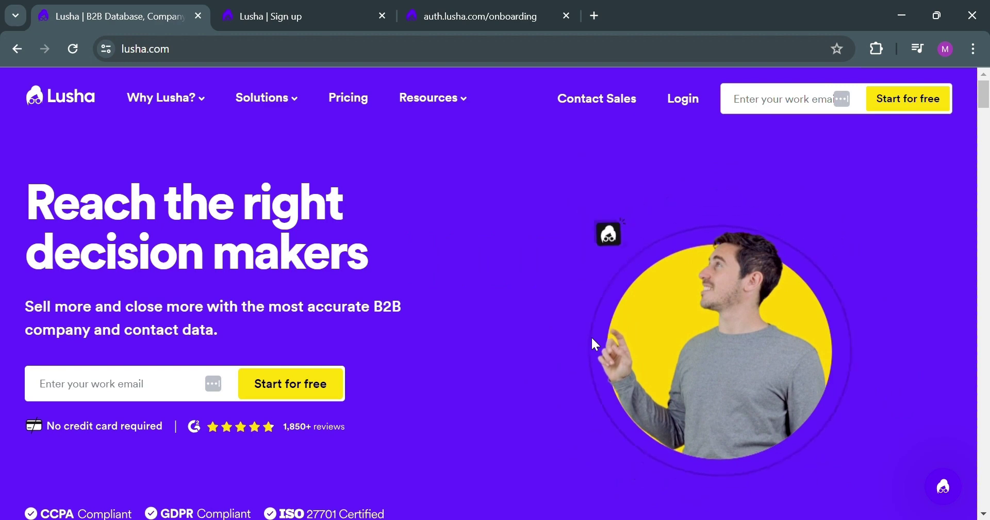
- Scroll through the lusha.com marketing homepage to the bottom and back up
scroll(591, 336, "down", 8)
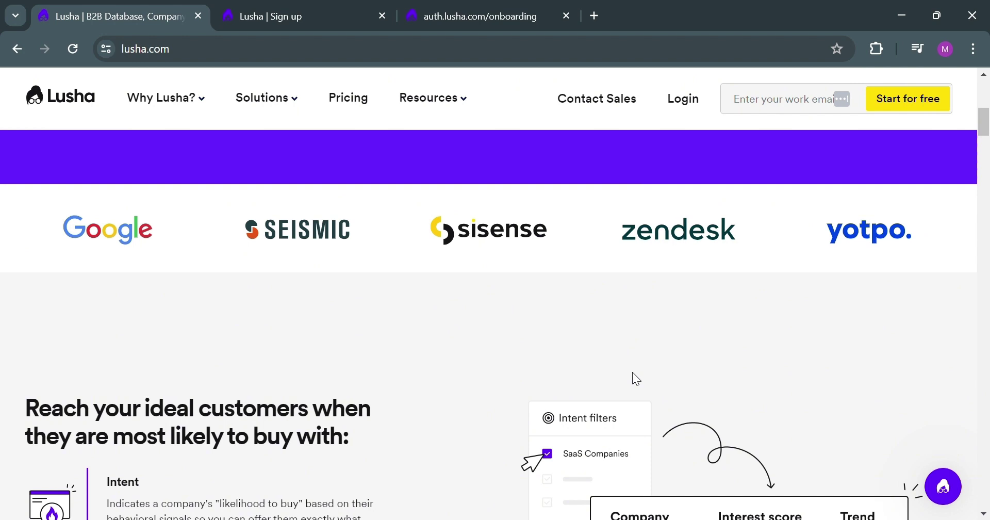
scroll(633, 372, "down", 4)
scroll(632, 373, "up", 1)
scroll(633, 372, "down", 2)
scroll(632, 373, "down", 2)
scroll(632, 373, "down", 15)
scroll(633, 374, "down", 15)
scroll(633, 372, "down", 15)
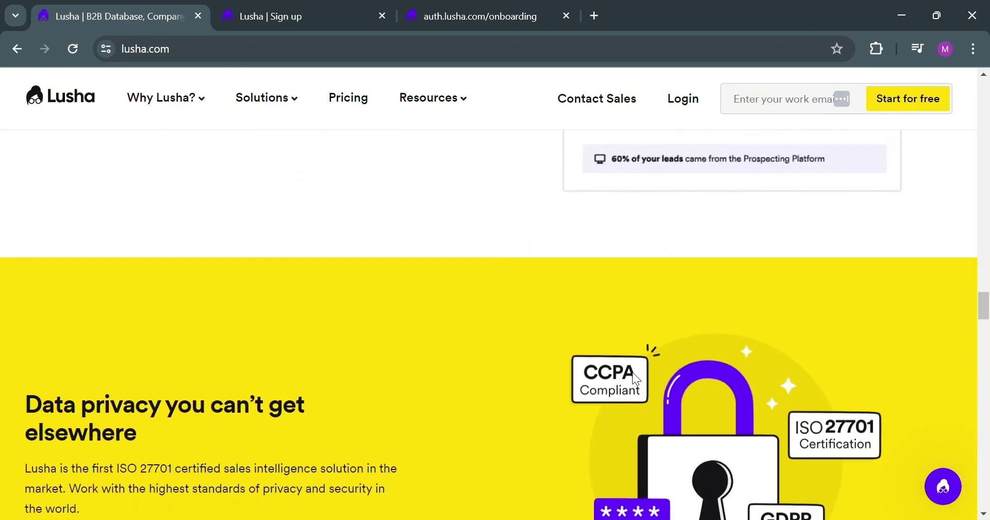
scroll(634, 376, "down", 7)
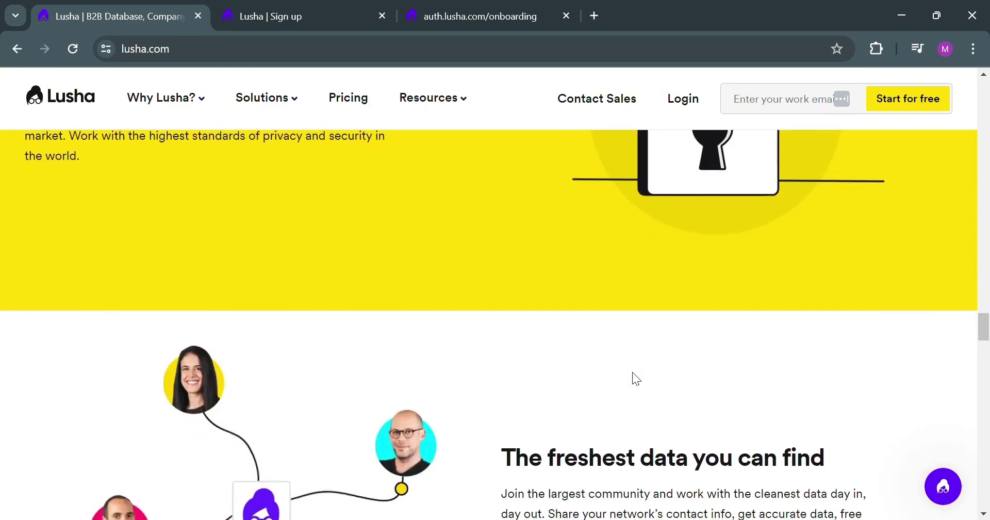
scroll(632, 372, "down", 8)
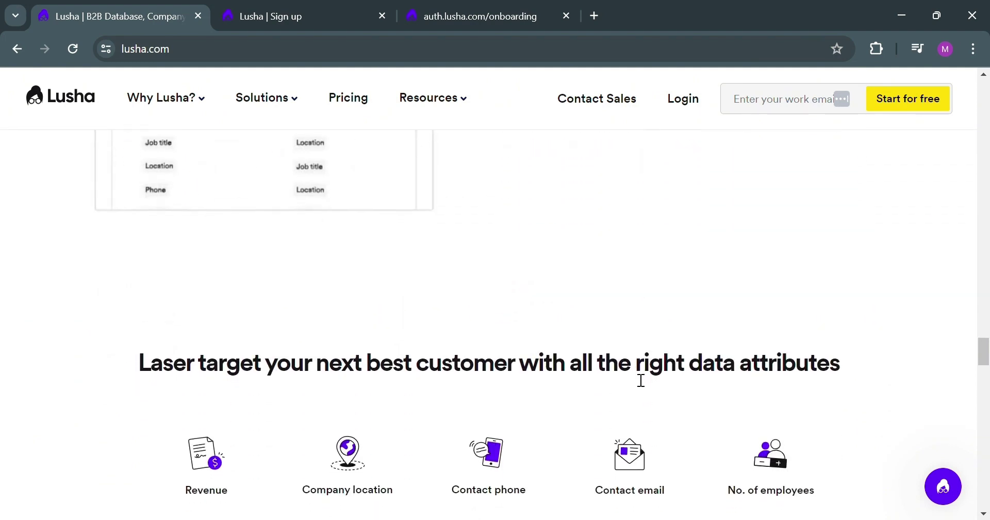
scroll(639, 380, "down", 2)
scroll(641, 380, "down", 5)
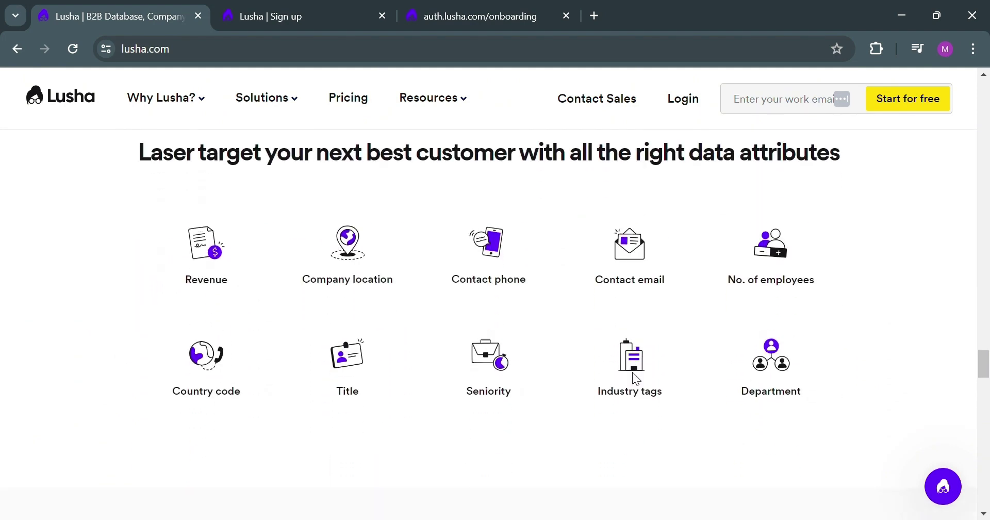
scroll(632, 373, "down", 10)
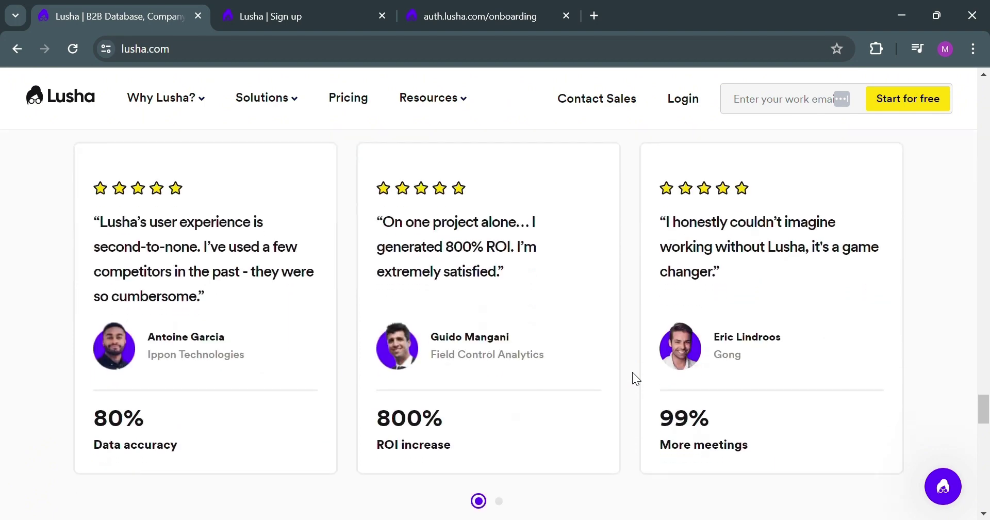
scroll(637, 376, "down", 13)
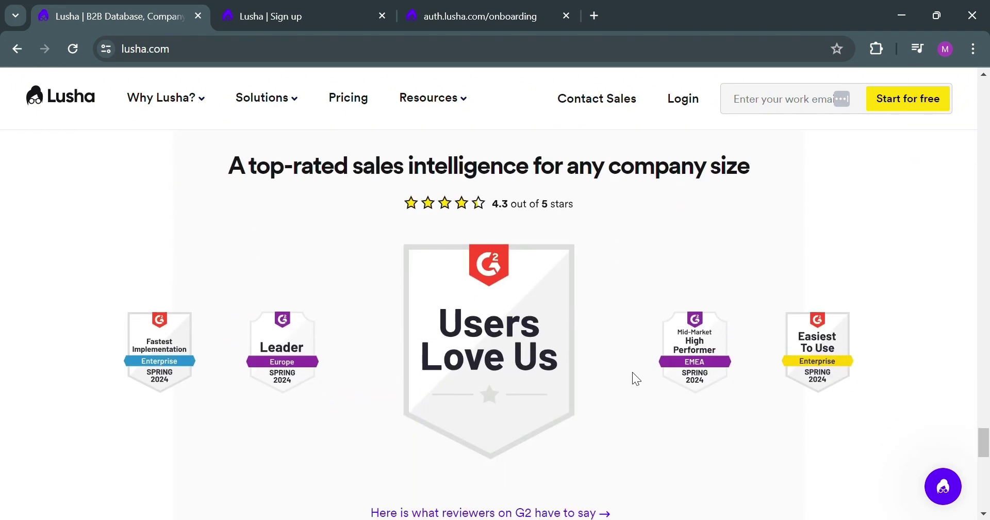
scroll(633, 373, "down", 9)
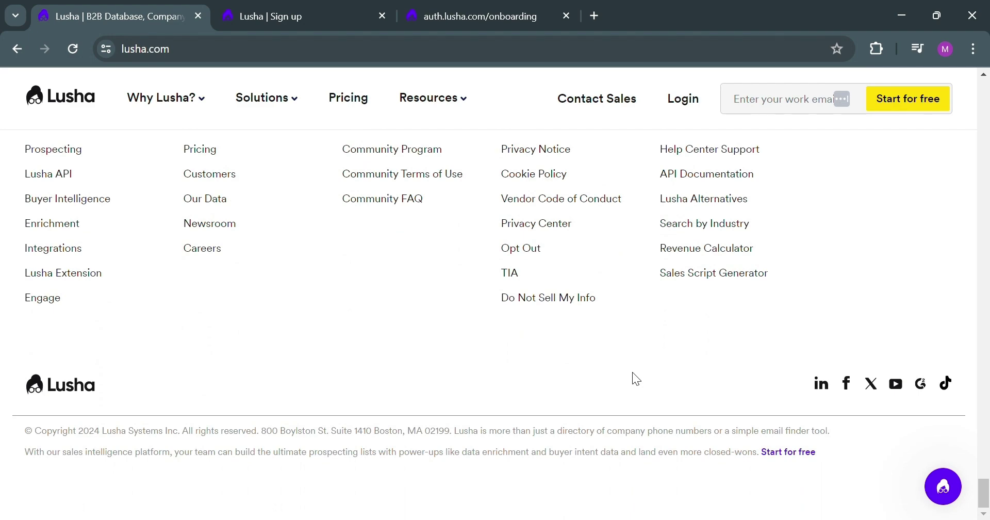
scroll(632, 372, "up", 20)
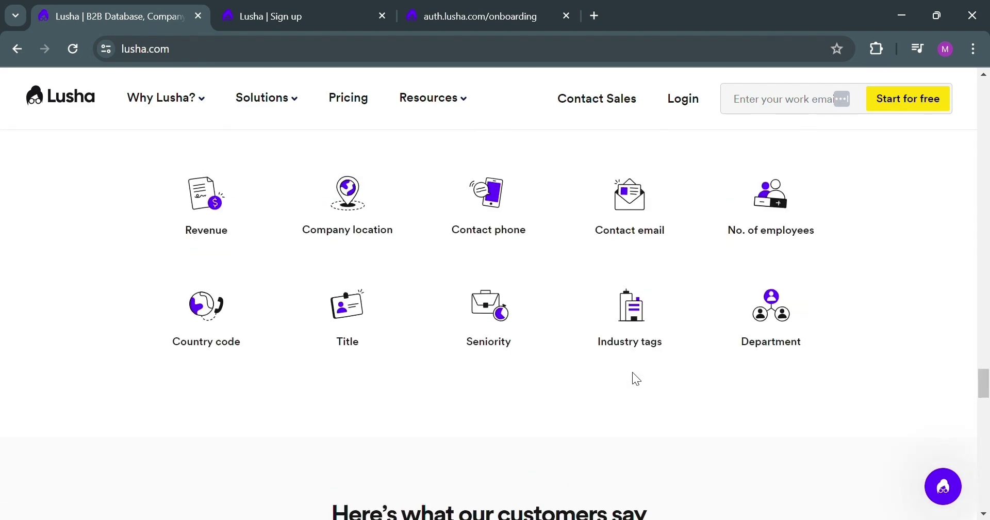
scroll(632, 373, "up", 15)
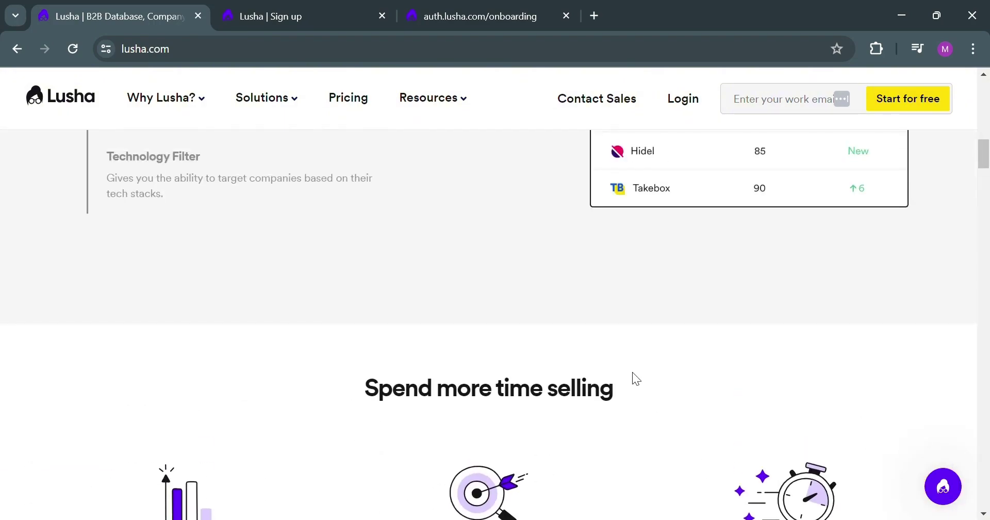
scroll(618, 366, "up", 7)
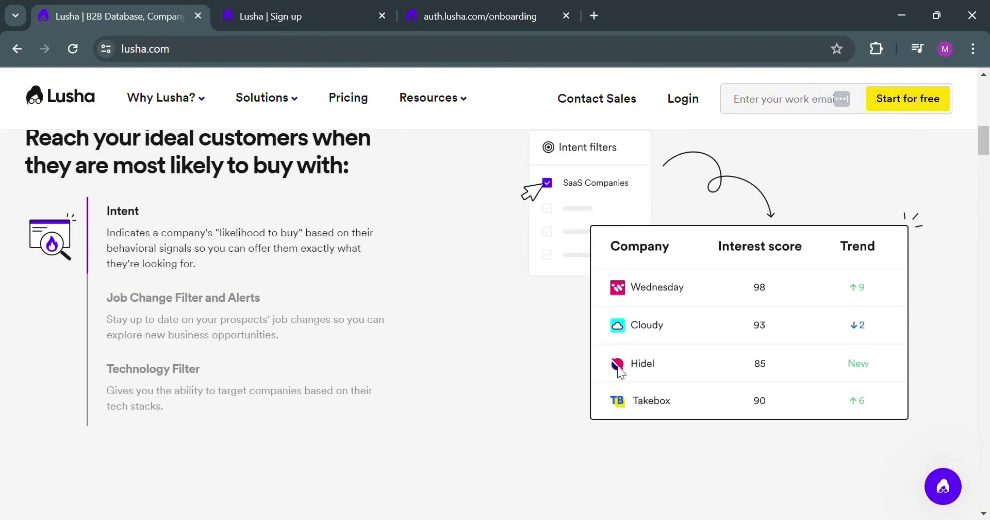
scroll(618, 366, "up", 8)
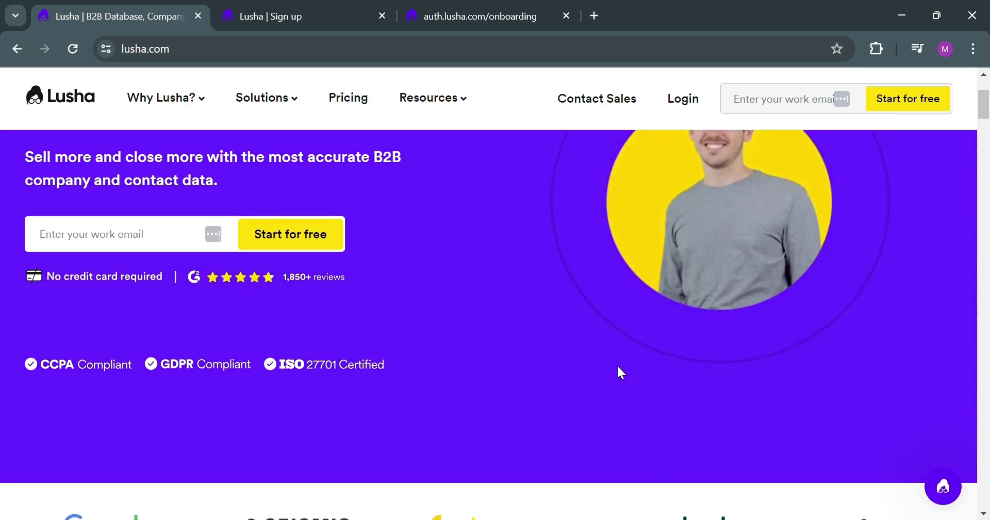
scroll(617, 364, "up", 1)
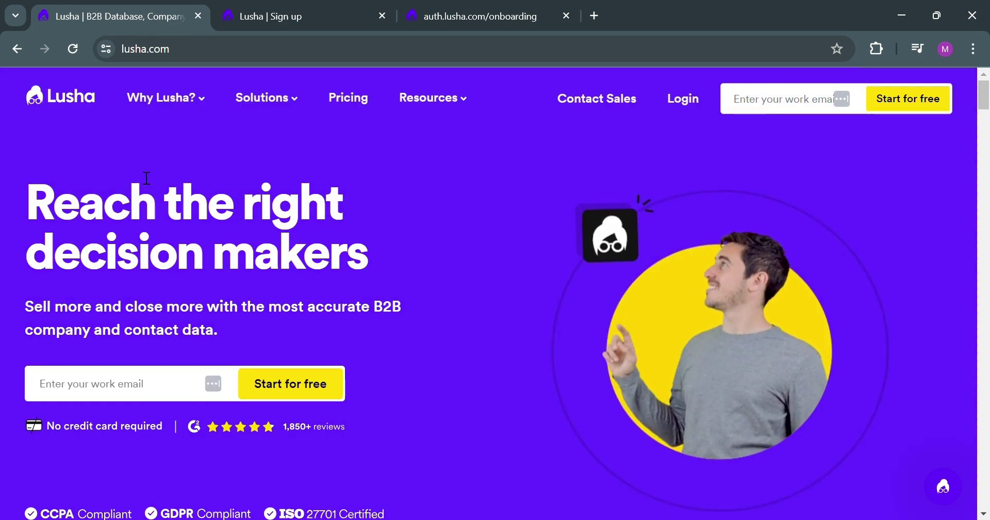
- Check the Solutions and Resources menus, then switch to the 'Lusha | Sign up' page
mouse_move(186, 113)
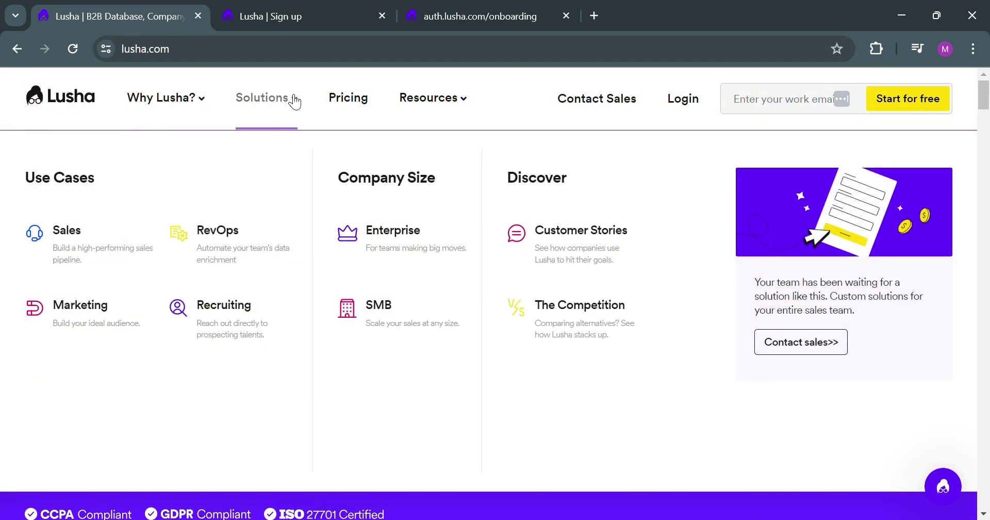
mouse_move(453, 102)
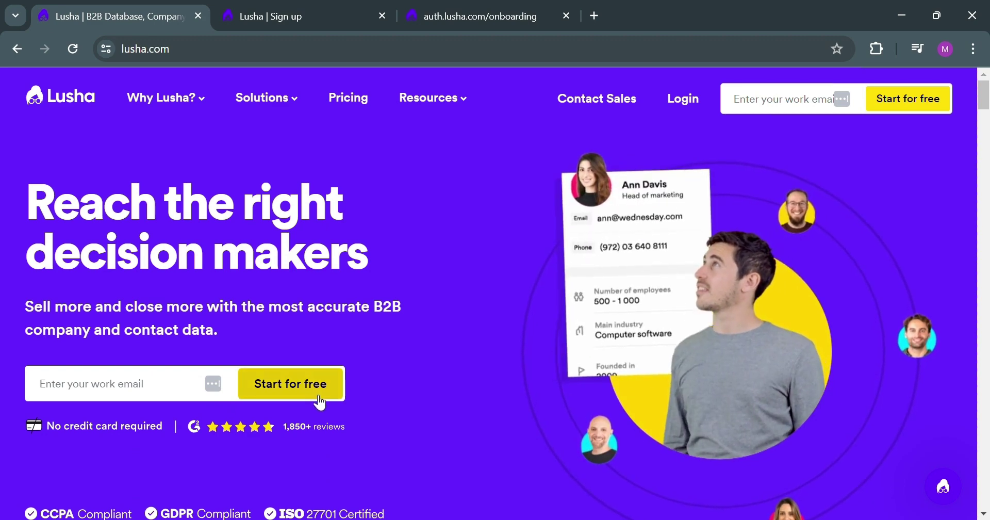
left_click(260, 7)
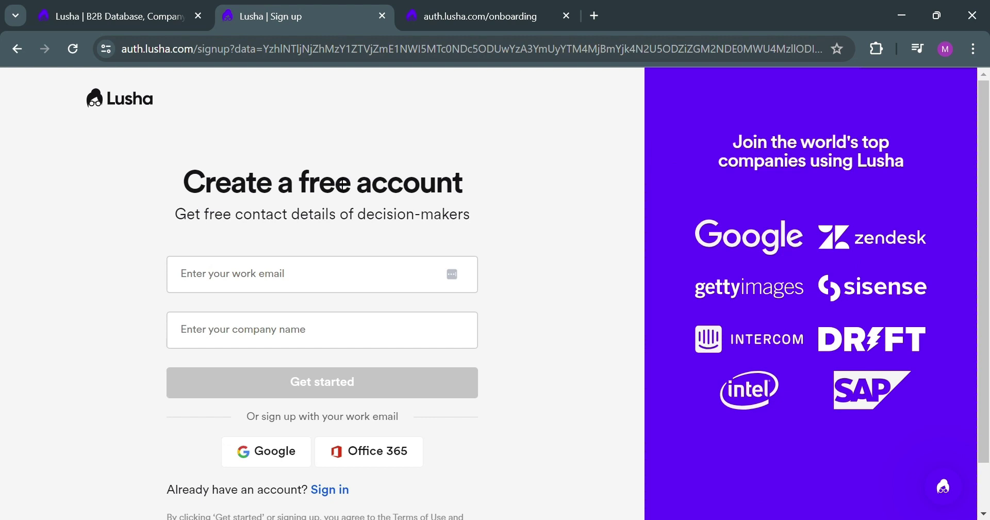
- On the onboarding questionnaire, enter CEO as the job title
scroll(536, 330, "down", 1)
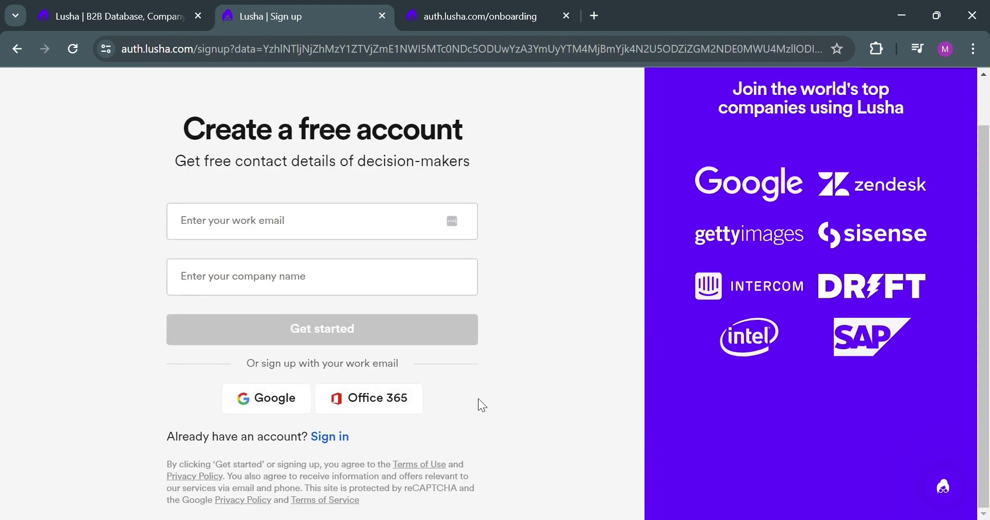
scroll(547, 343, "up", 1)
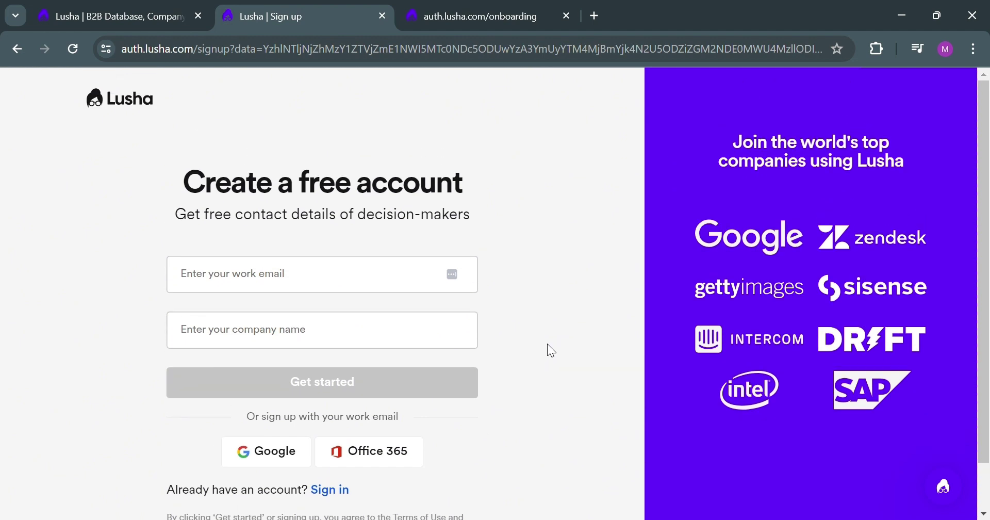
left_click(475, 9)
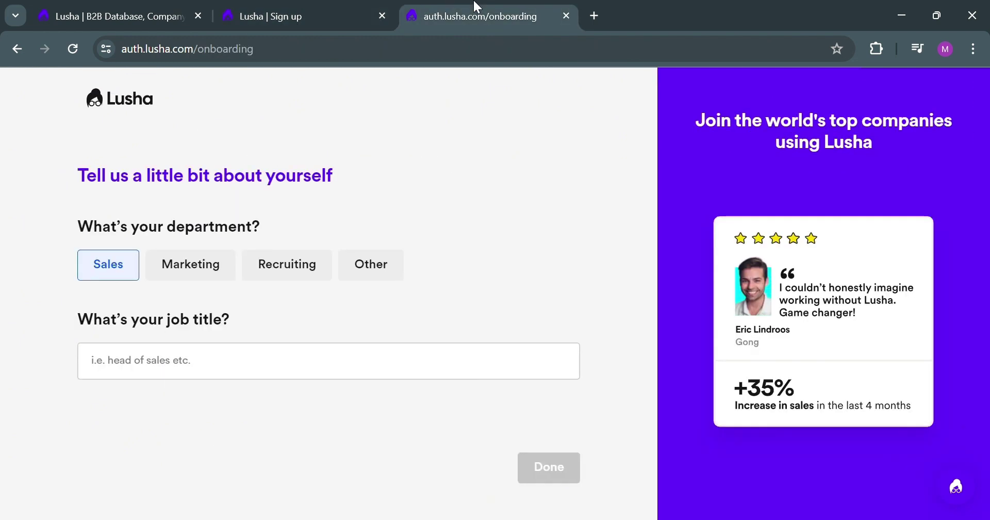
left_click(250, 369)
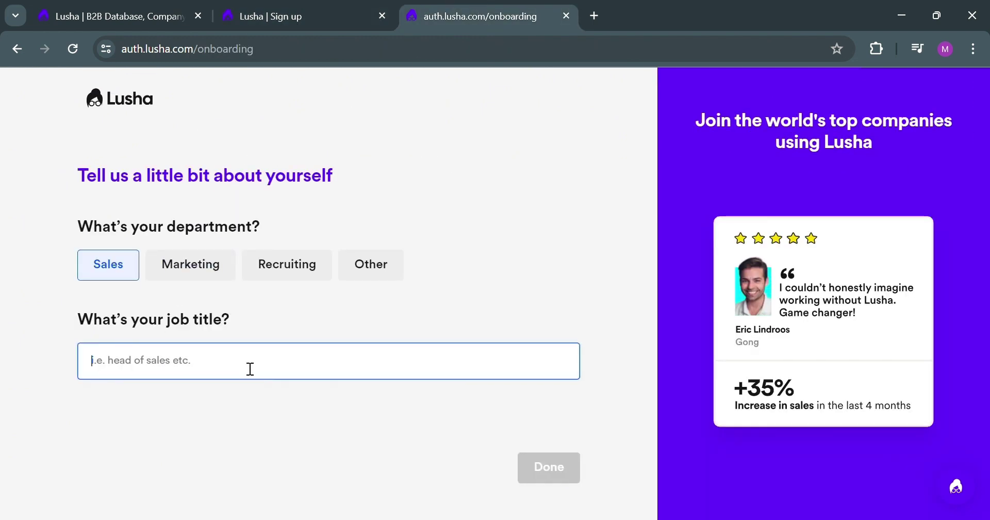
type("CEO")
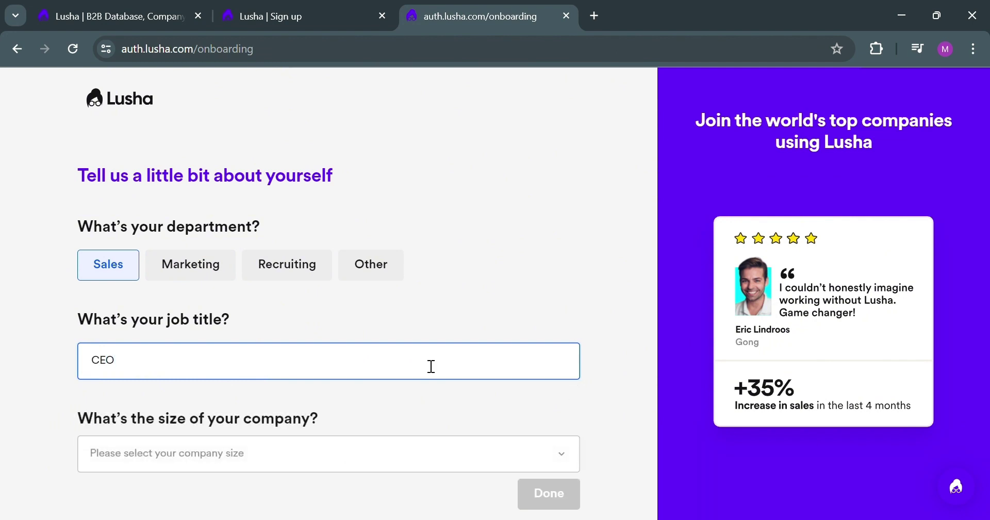
- Set company size to 1-10 and 0-400 monthly prospects, then submit
left_click(467, 467)
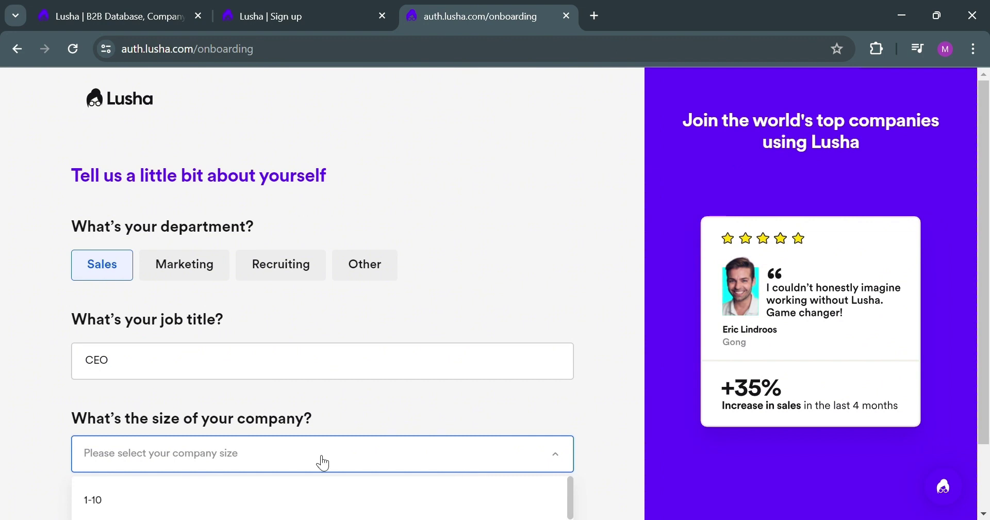
left_click(264, 503)
scroll(340, 405, "down", 2)
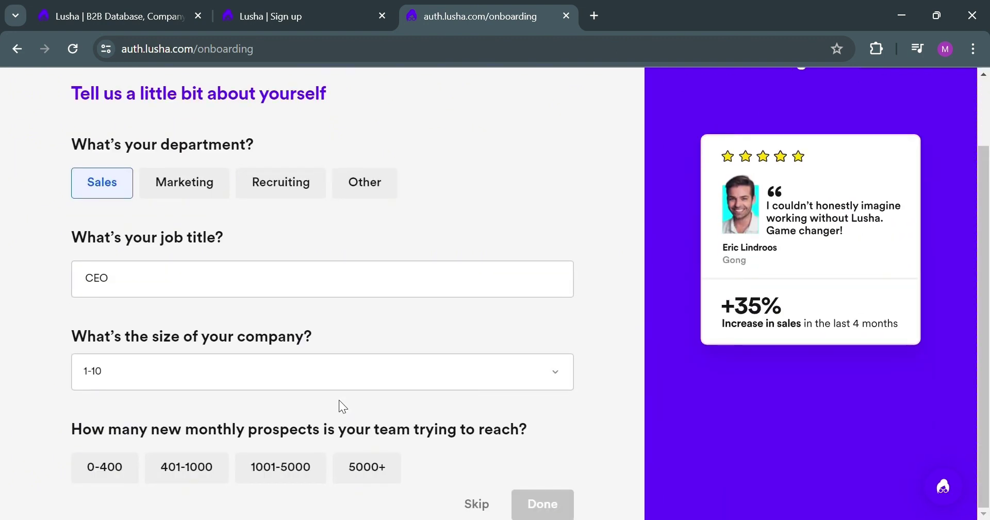
left_click(126, 472)
left_click(536, 504)
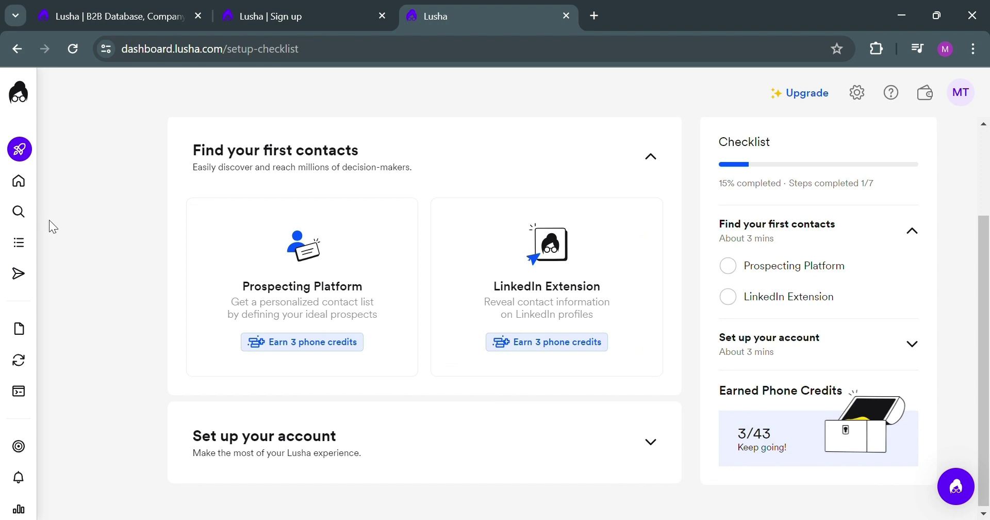
- Expand the Set up your account checklist, browse its cards like CRM connection, then go Home
mouse_move(36, 145)
left_click(651, 442)
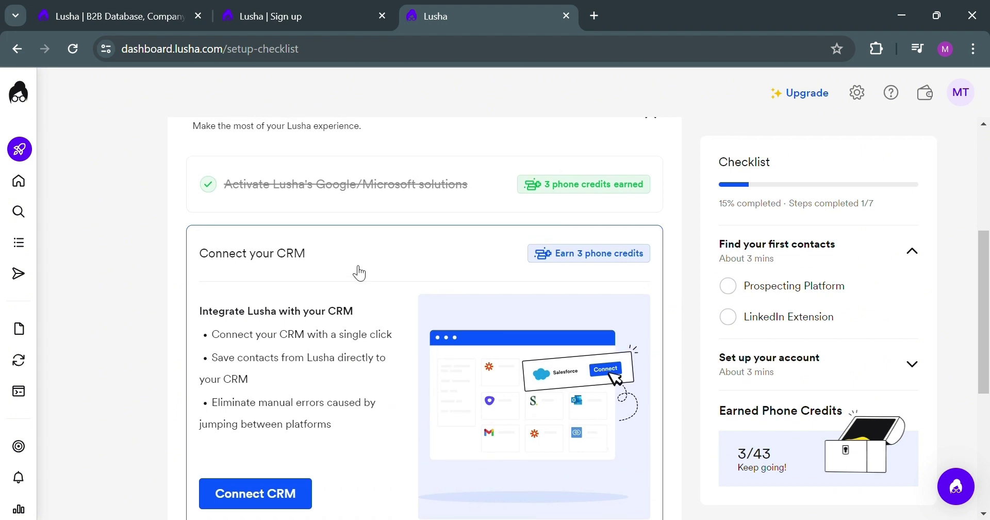
scroll(348, 351, "down", 3)
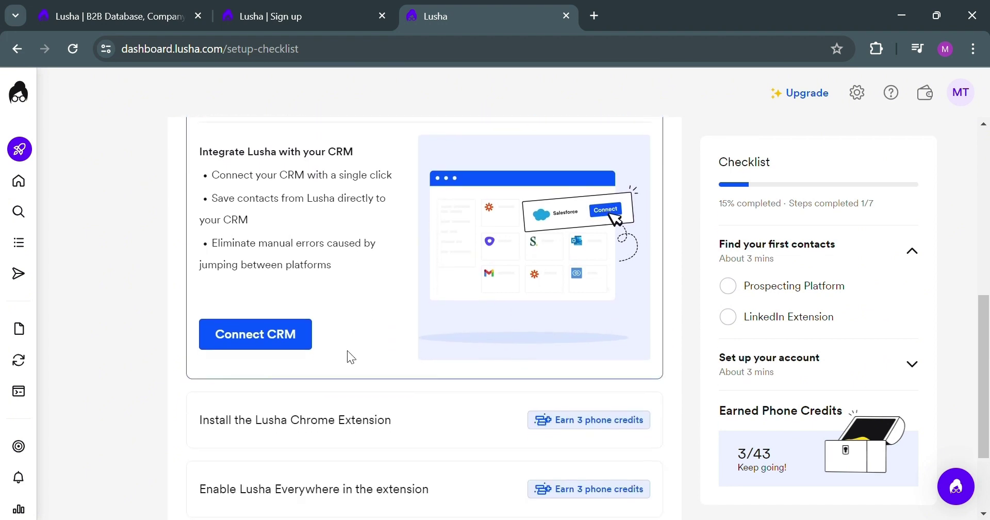
scroll(348, 351, "down", 1)
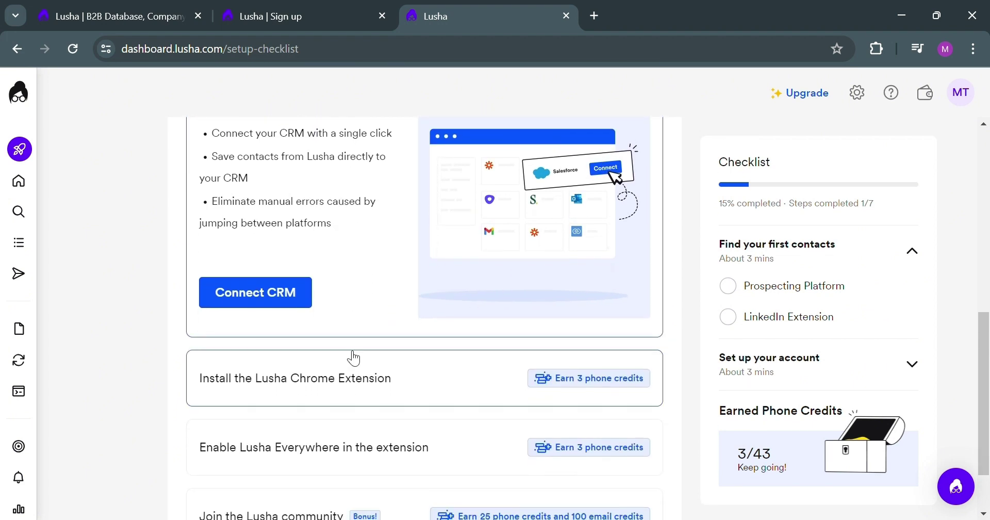
scroll(505, 302, "down", 2)
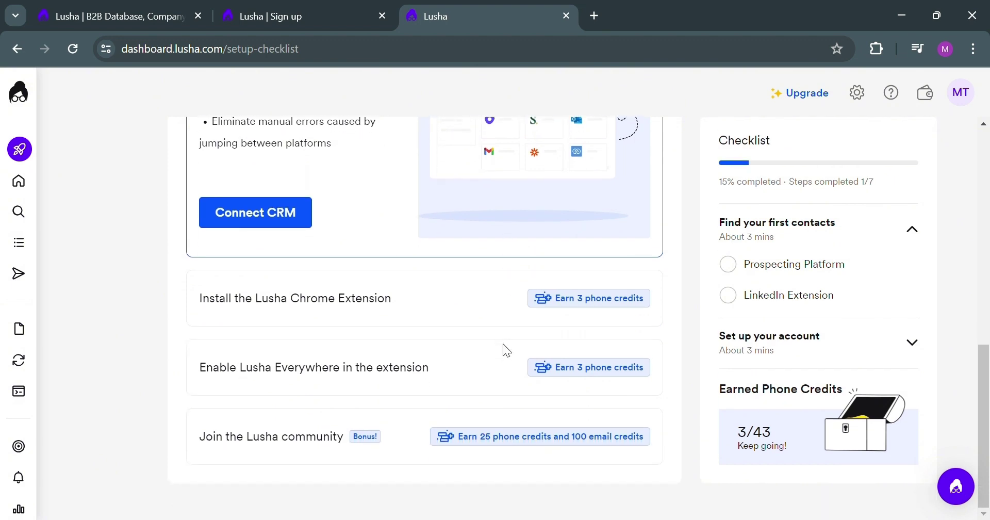
scroll(376, 454, "up", 3)
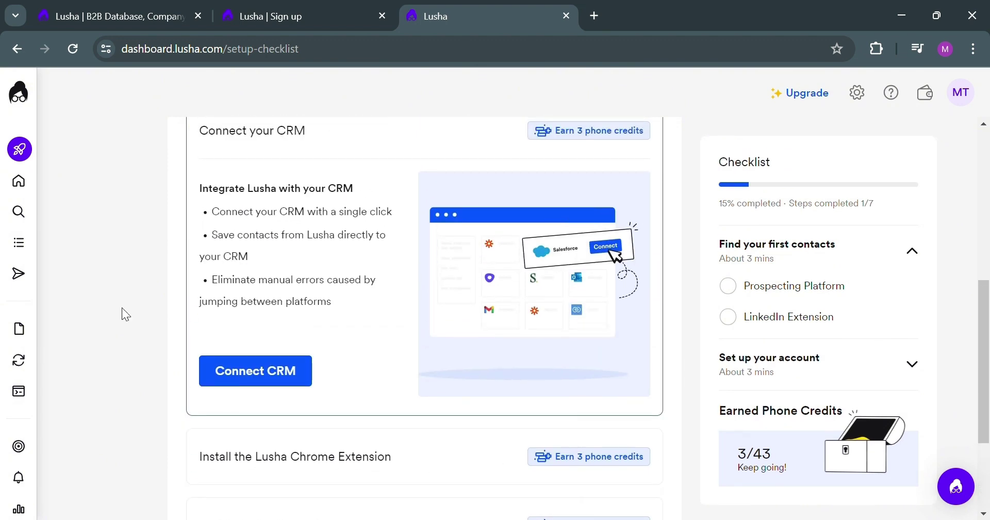
left_click(26, 191)
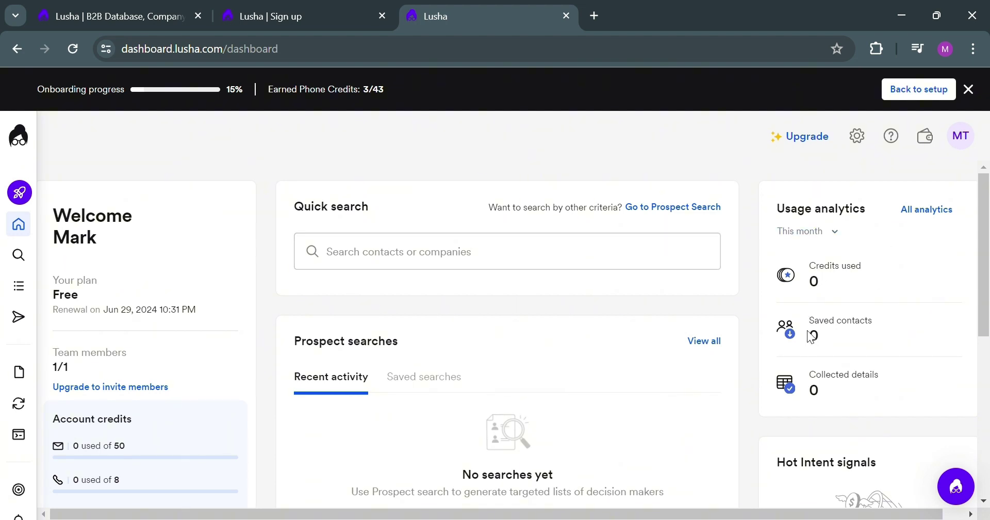
- Review the Home dashboard's credit usage, then switch to the Prospecting contacts search
scroll(823, 424, "down", 2)
scroll(822, 424, "down", 1)
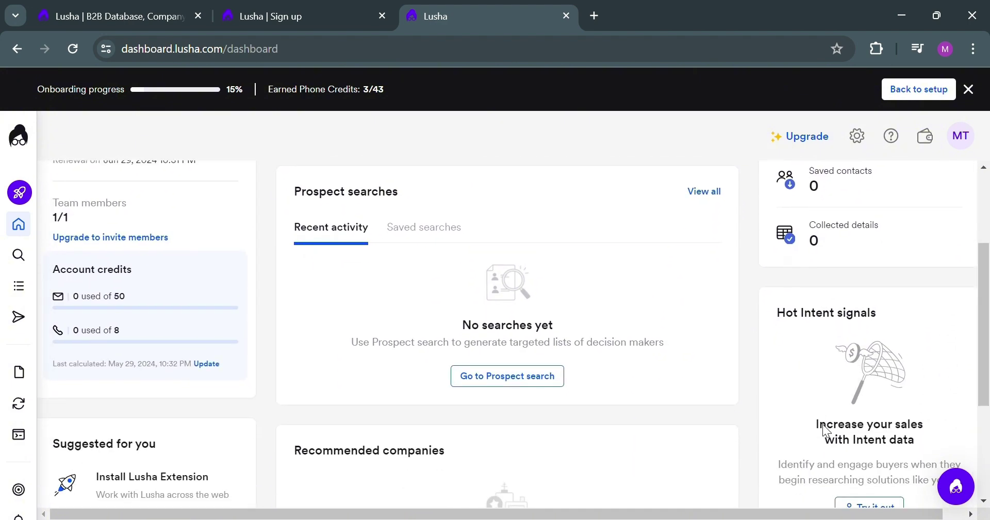
scroll(823, 428, "up", 1)
scroll(824, 428, "down", 3)
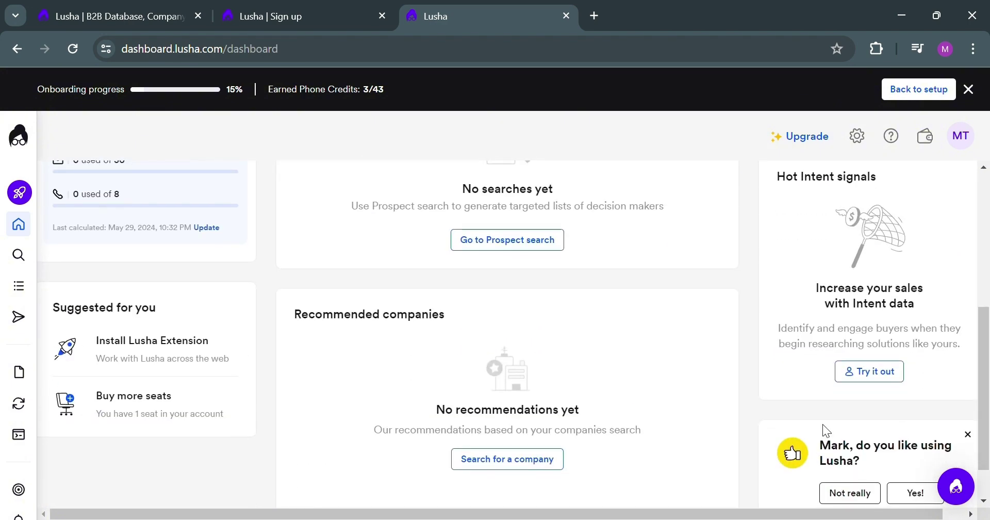
scroll(823, 424, "down", 1)
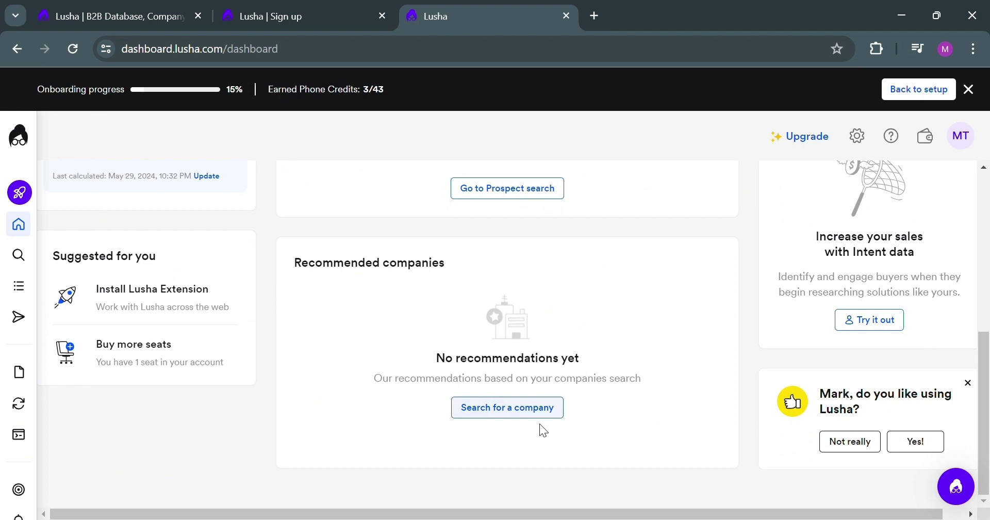
scroll(701, 360, "up", 5)
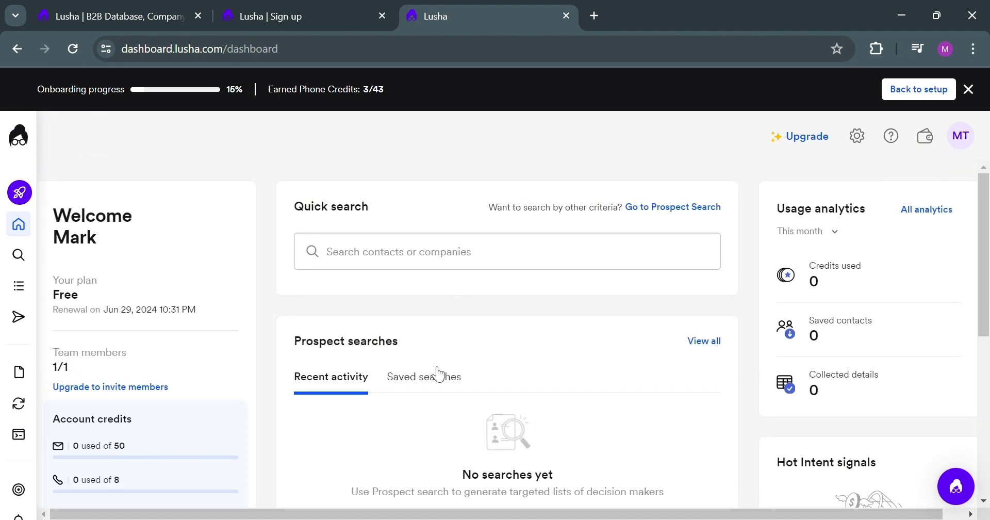
mouse_move(28, 263)
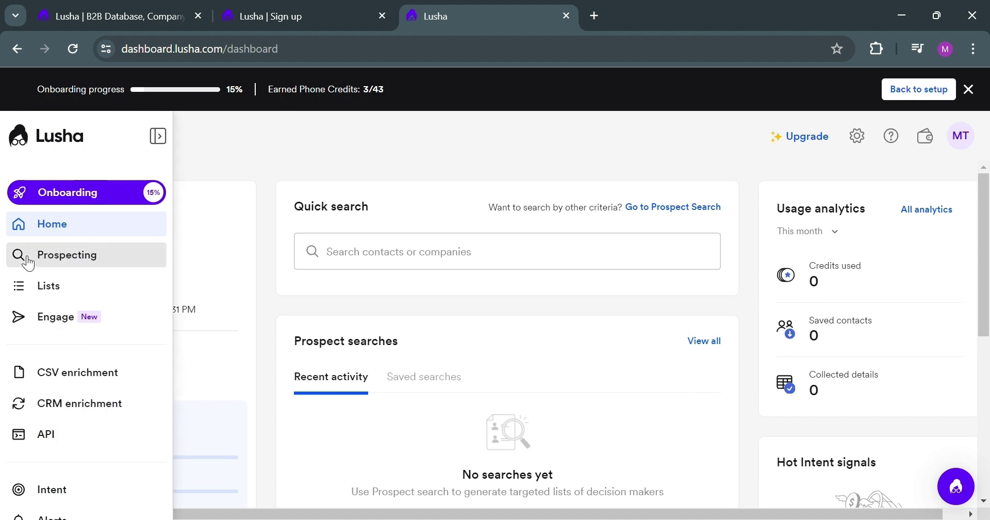
left_click(29, 263)
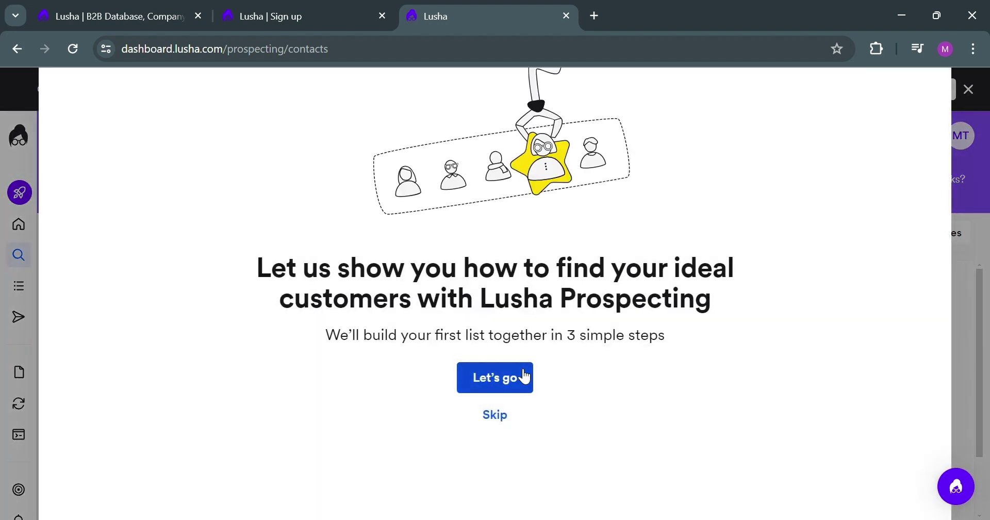
- Skip the list-building tour, browse the contact Filters panel, then go to Lists
left_click(501, 426)
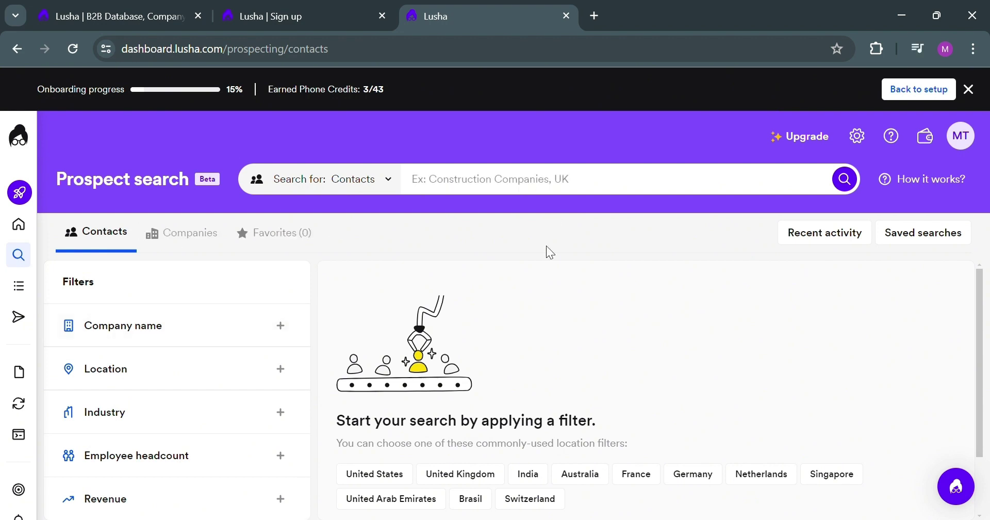
scroll(262, 361, "down", 2)
scroll(264, 362, "down", 1)
scroll(263, 363, "up", 3)
scroll(263, 362, "down", 1)
scroll(263, 362, "down", 3)
scroll(263, 362, "down", 4)
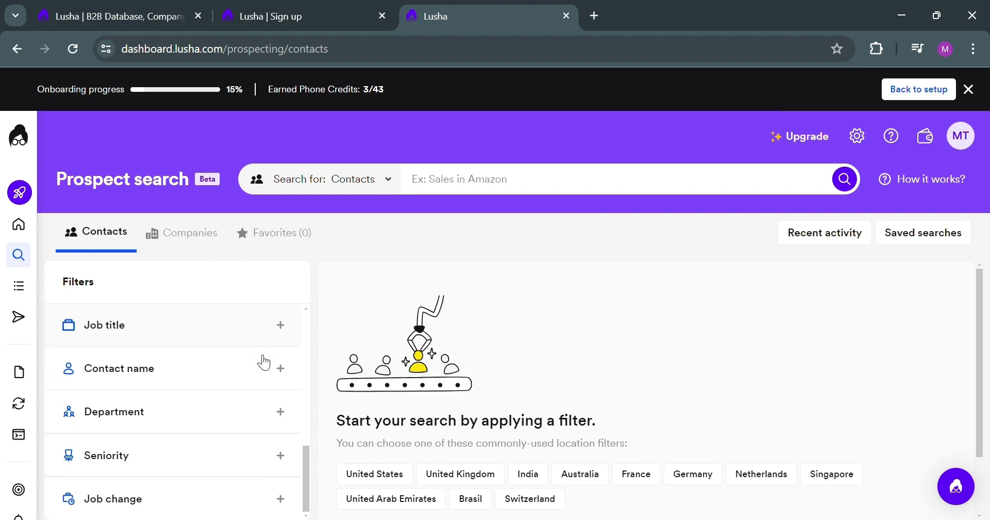
scroll(263, 363, "up", 8)
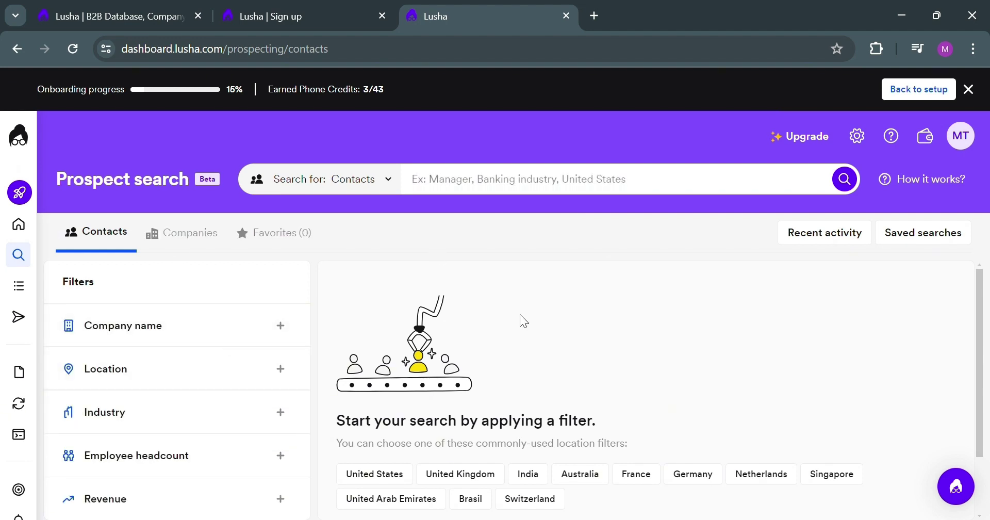
mouse_move(21, 293)
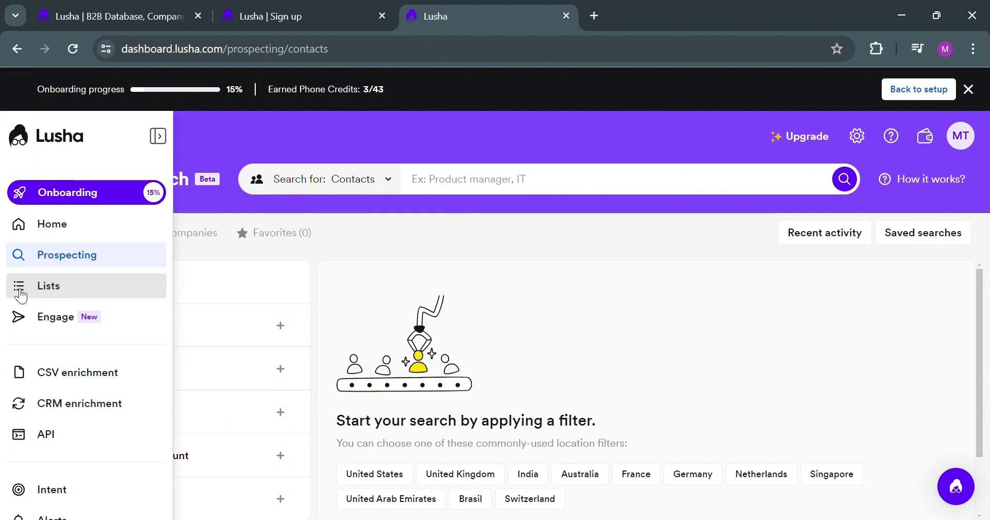
left_click(21, 294)
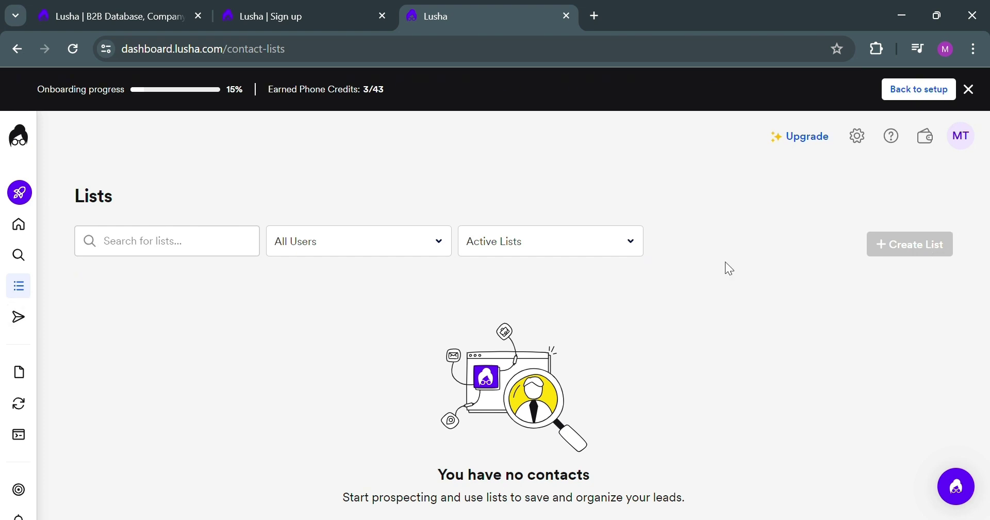
- Change the Lists status filter from Active Lists to All Lists
left_click(600, 226)
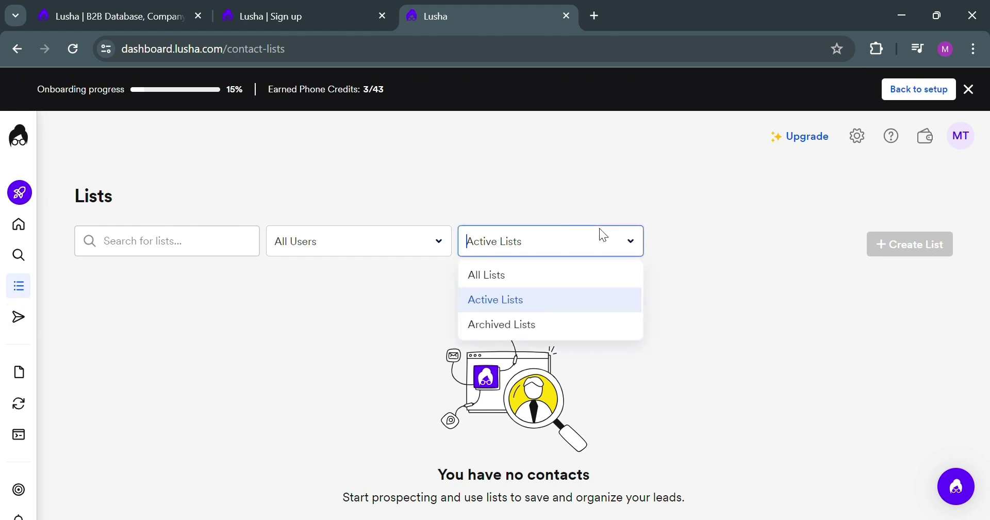
left_click(546, 279)
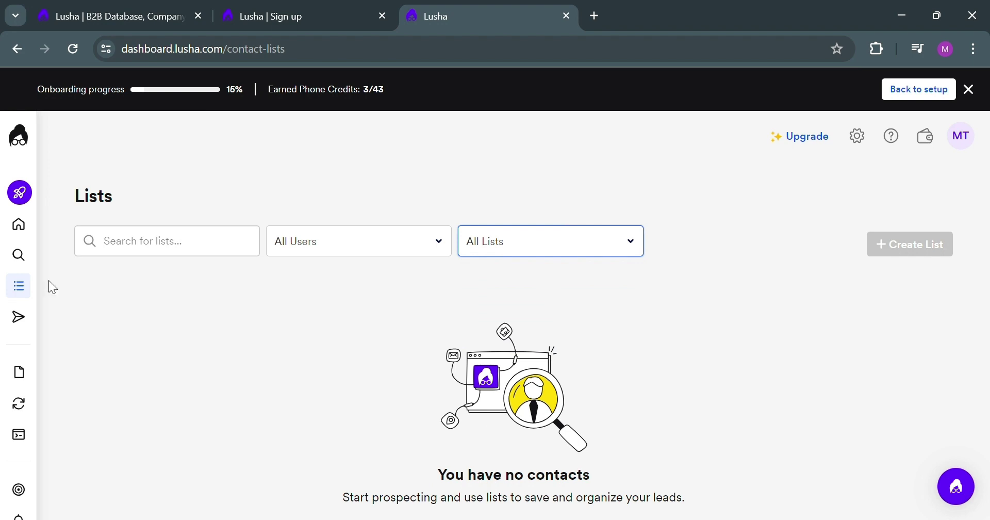
mouse_move(11, 324)
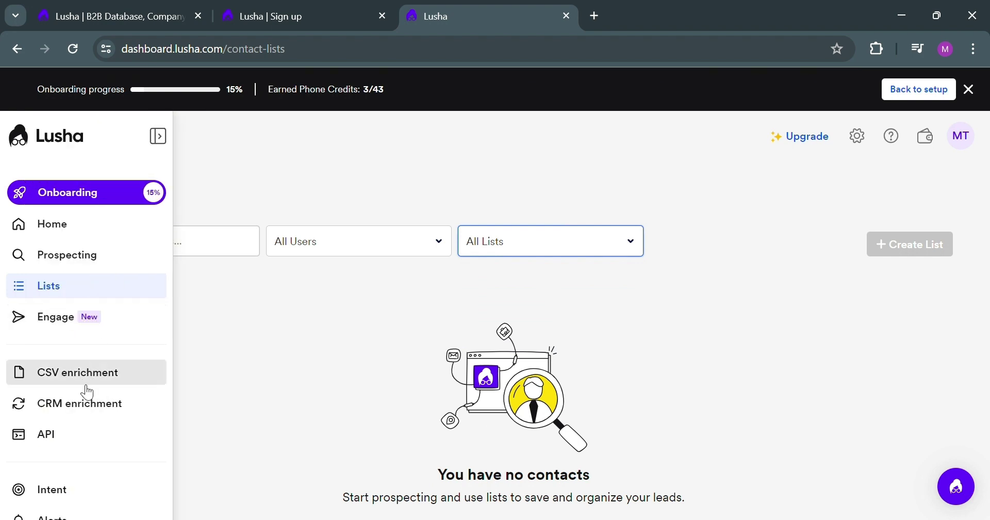
- In Engage, close the sales engagement intro video and start a New sequence
left_click(39, 319)
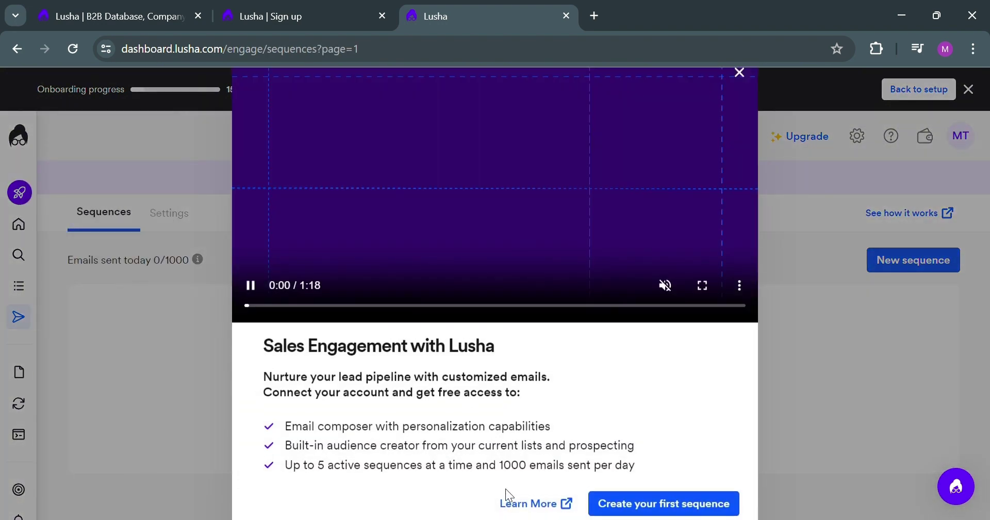
left_click(740, 73)
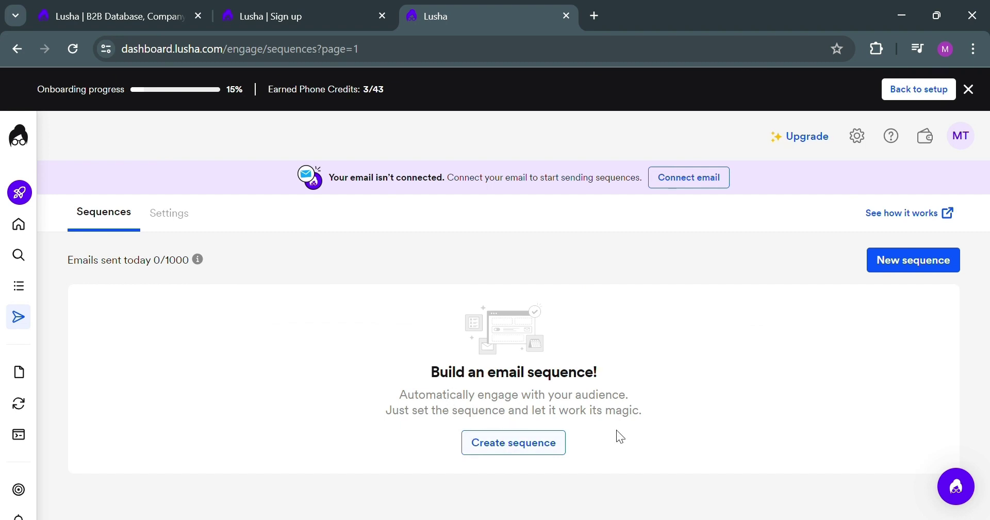
left_click(937, 269)
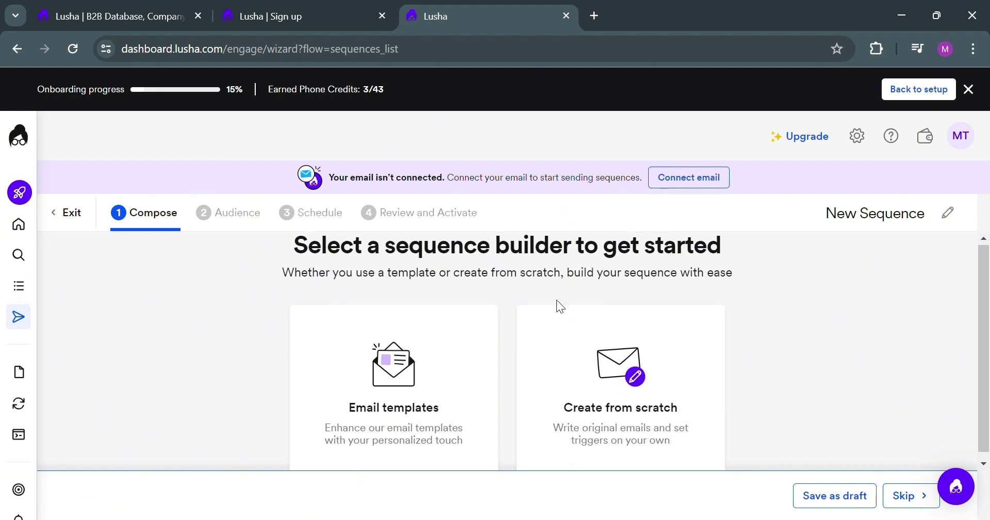
- Customize the Industry-based Targeting email template into a 4-email sequence and save it as draft
scroll(556, 304, "down", 1)
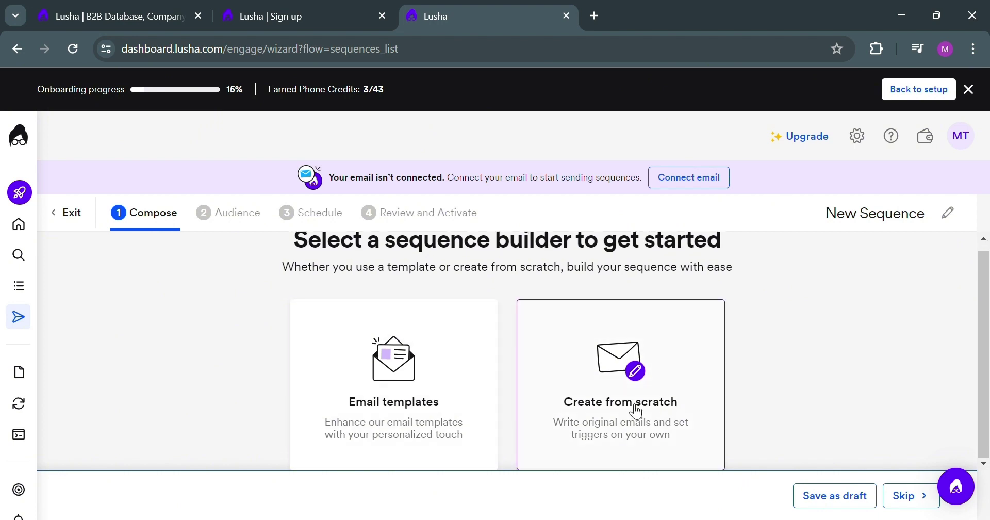
left_click(340, 380)
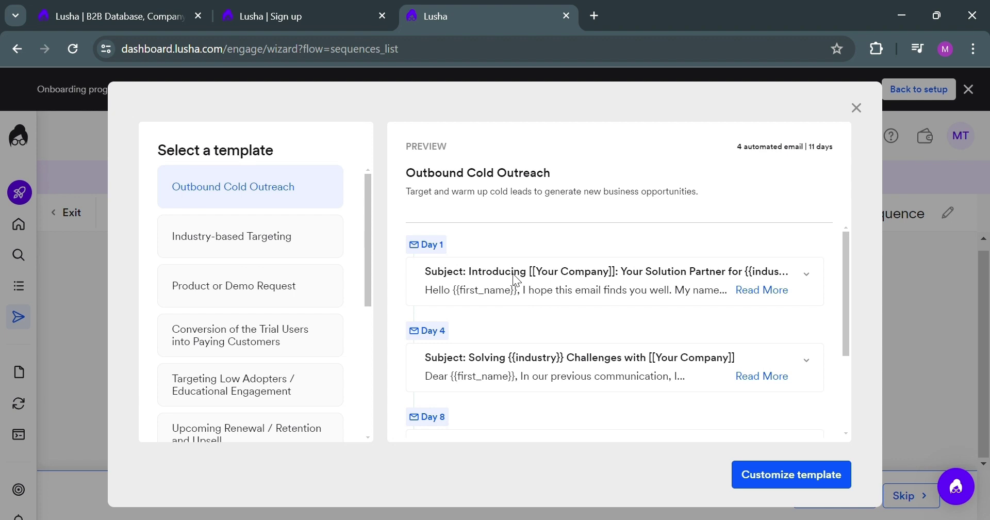
left_click(263, 243)
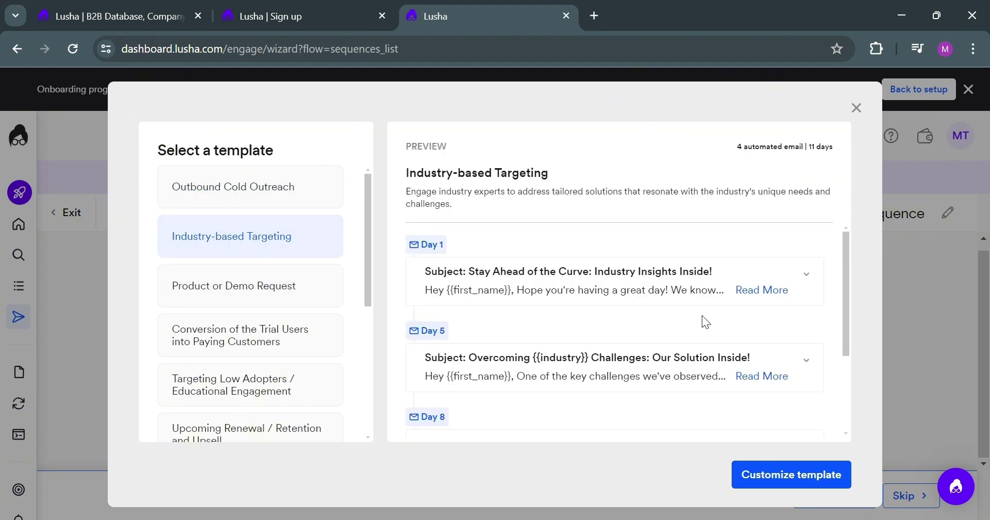
left_click(772, 472)
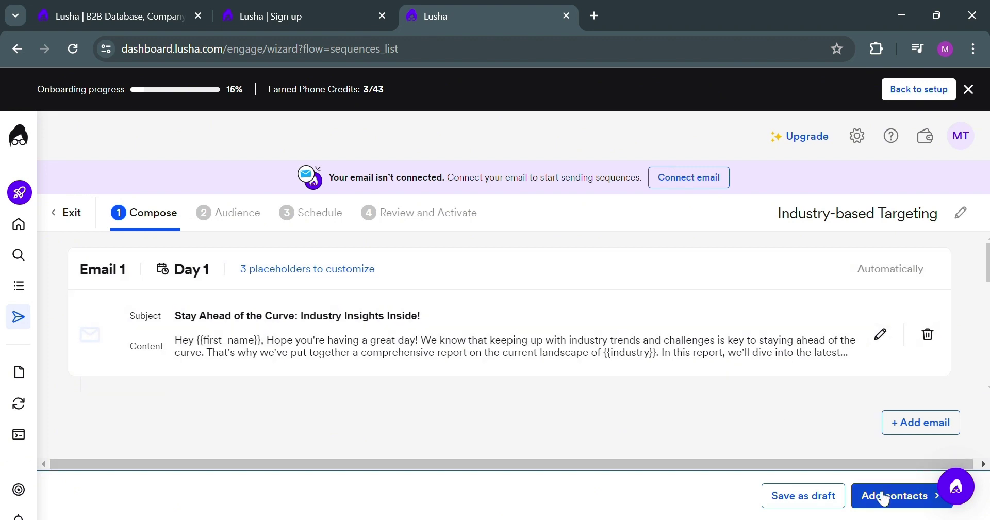
left_click(825, 499)
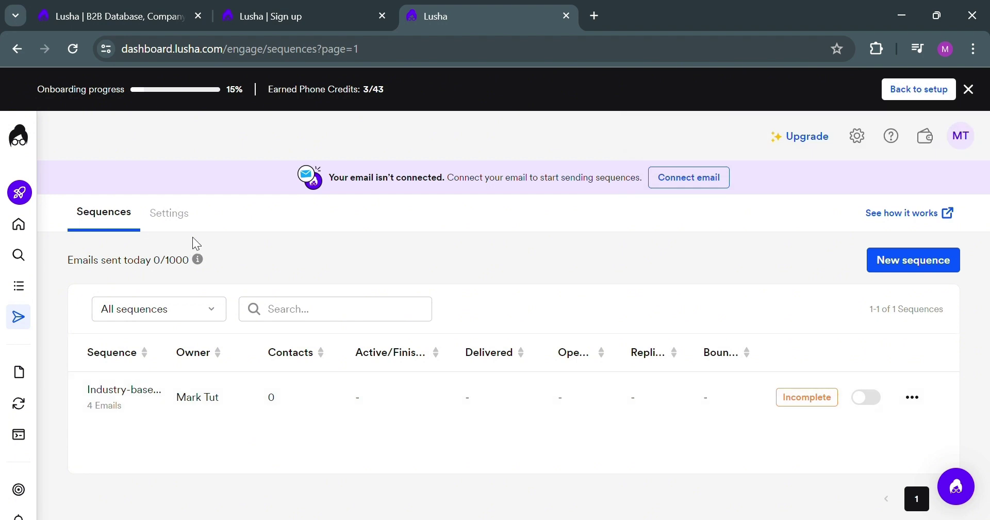
- Open CSV enrichment, start an Upload CSV file, and cancel it without adding a file
mouse_move(13, 386)
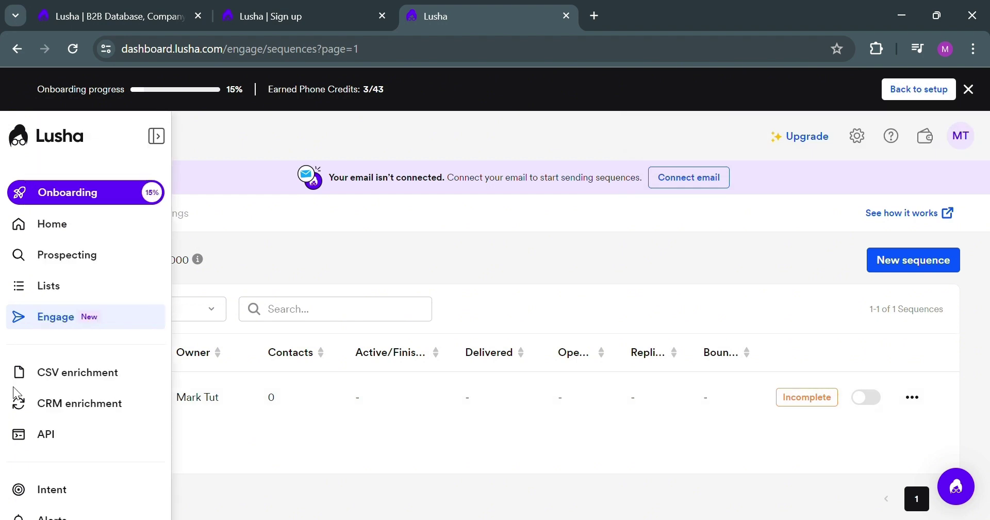
left_click(129, 371)
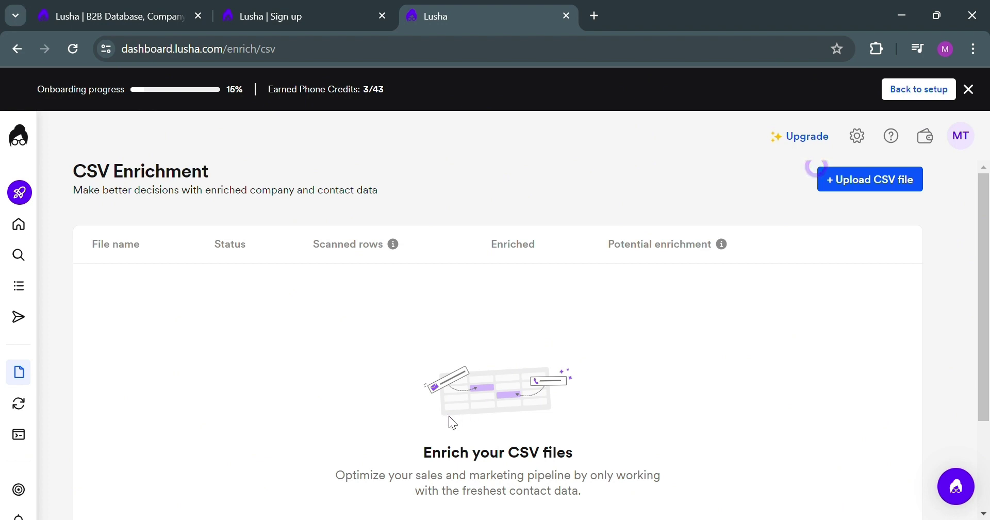
scroll(447, 415, "down", 2)
scroll(451, 422, "up", 2)
left_click(881, 182)
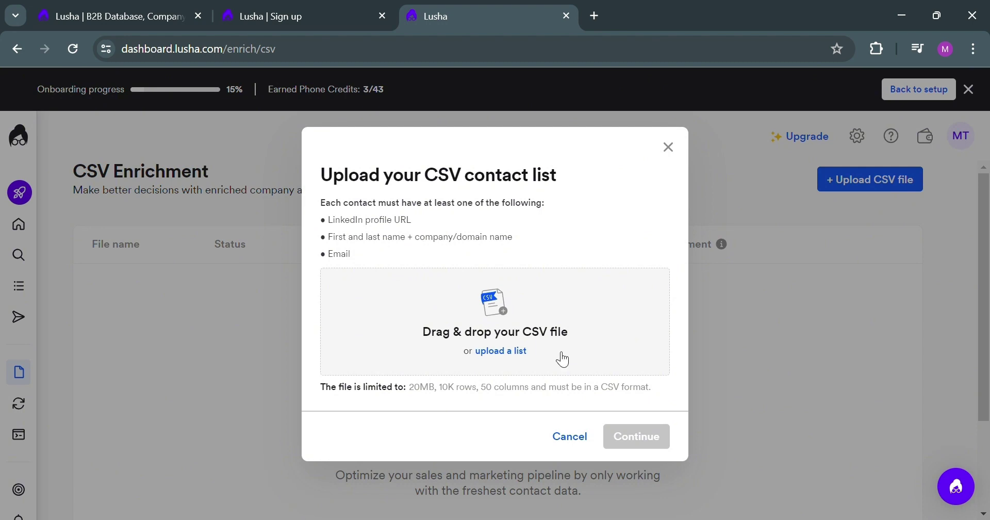
left_click(572, 437)
mouse_move(4, 412)
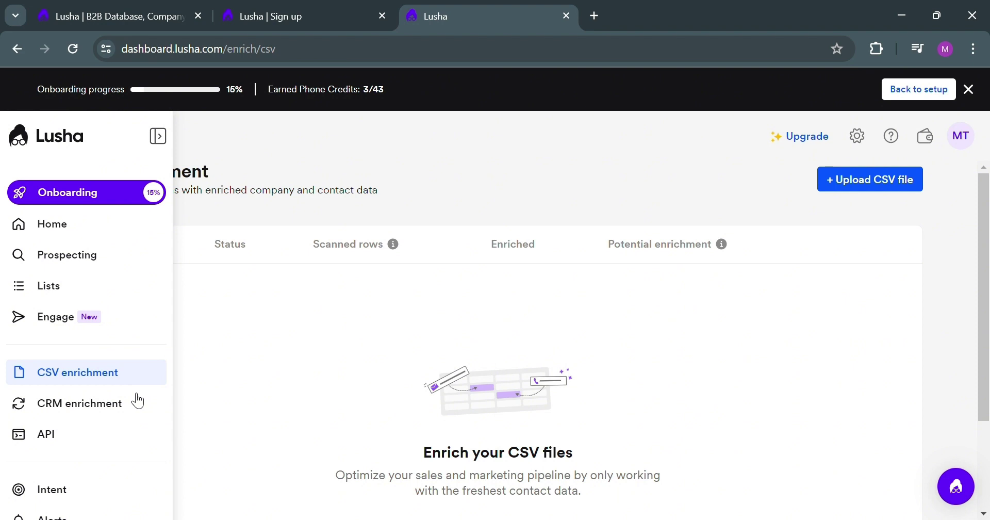
- Browse the CRM enrichment page, then view the enterprise-only API page
left_click(138, 404)
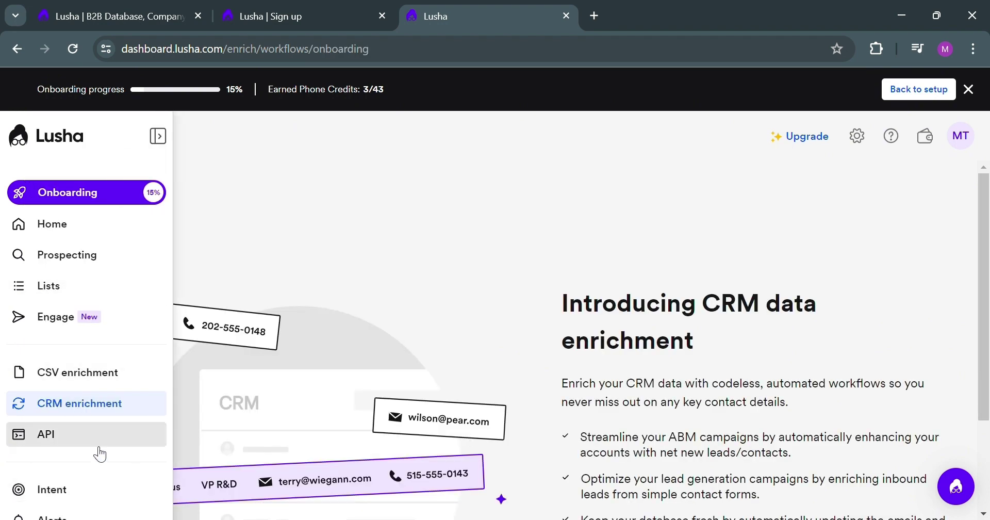
scroll(448, 389, "down", 3)
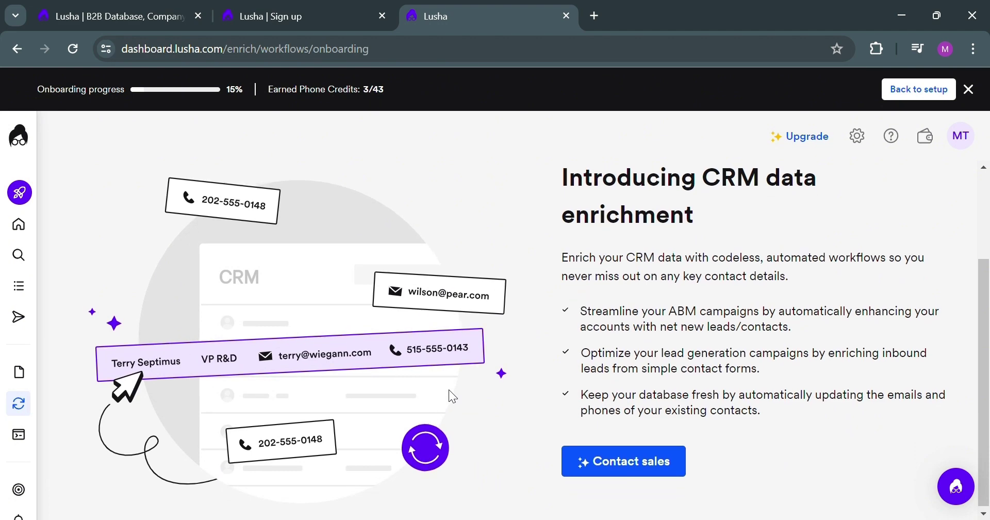
scroll(448, 388, "up", 2)
scroll(449, 389, "down", 2)
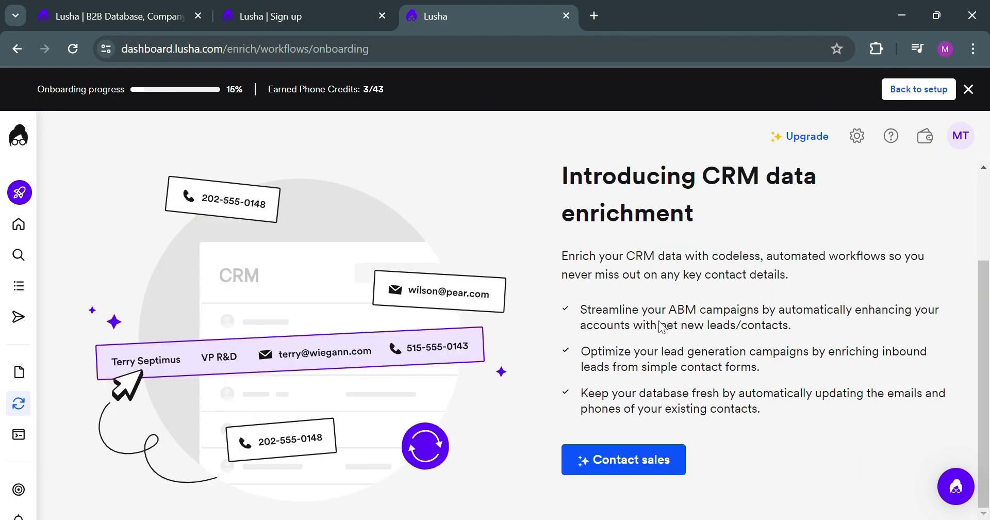
scroll(641, 310, "up", 2)
scroll(640, 301, "down", 2)
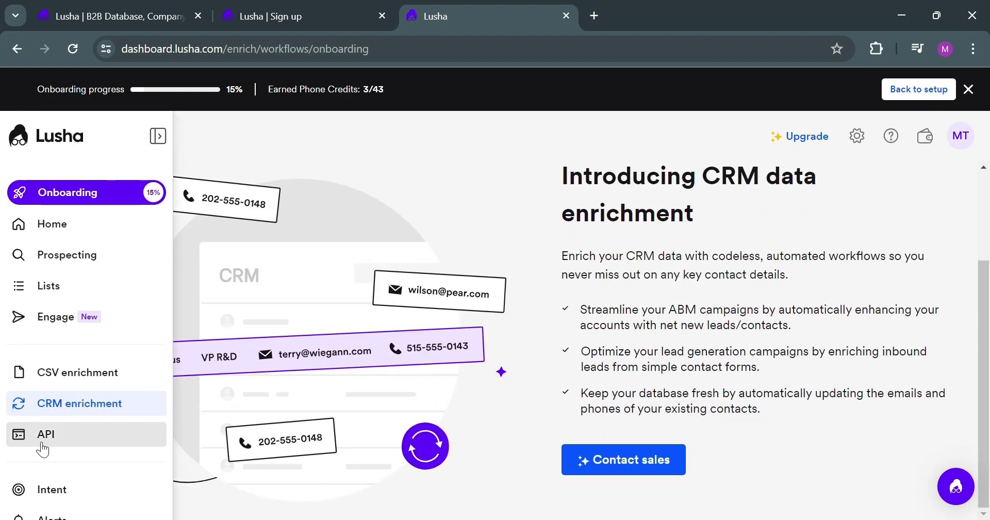
left_click(95, 436)
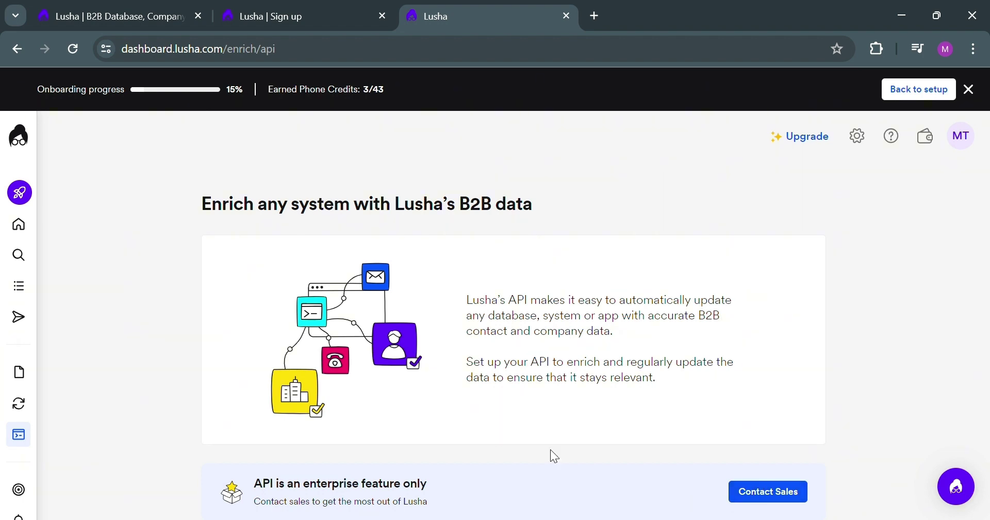
mouse_move(17, 315)
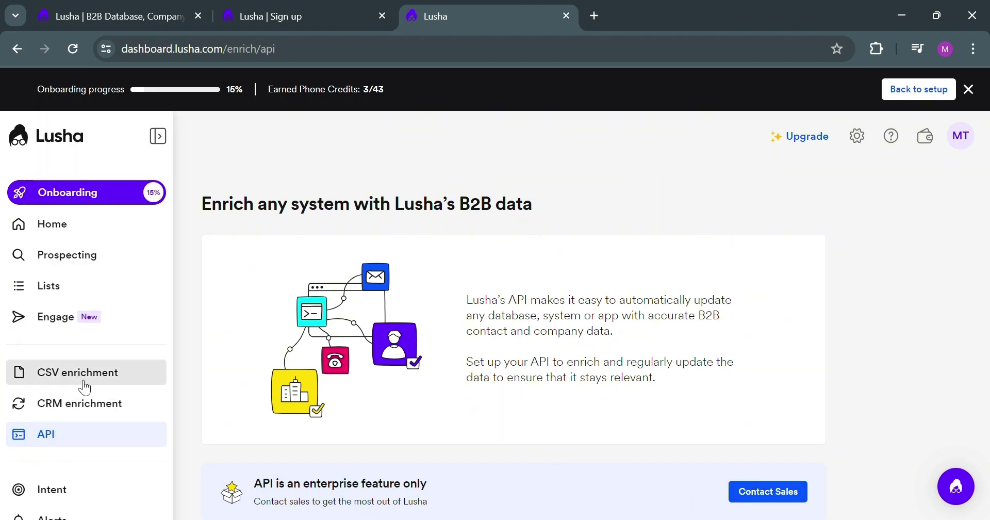
- Open the Intent section and read through its introduction text
left_click(93, 493)
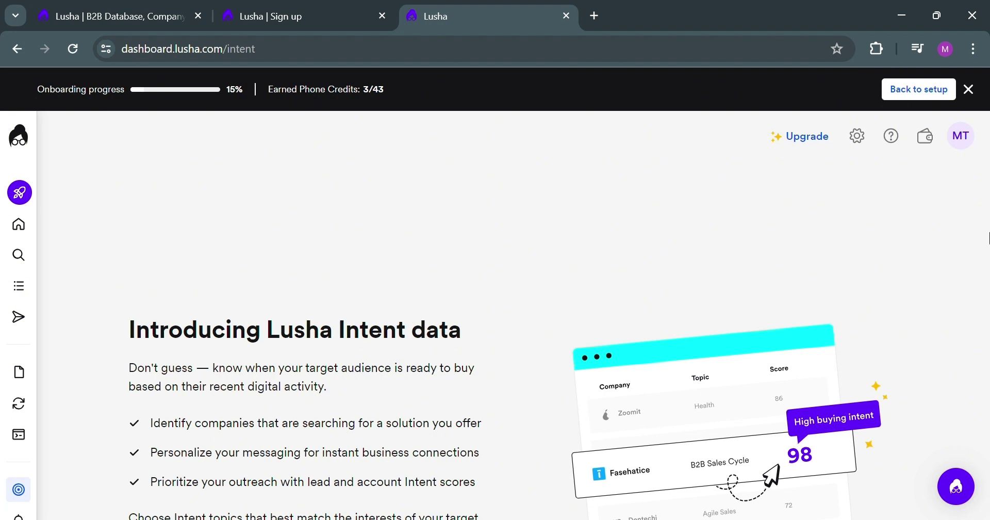
left_click_drag(987, 246, 299, 282)
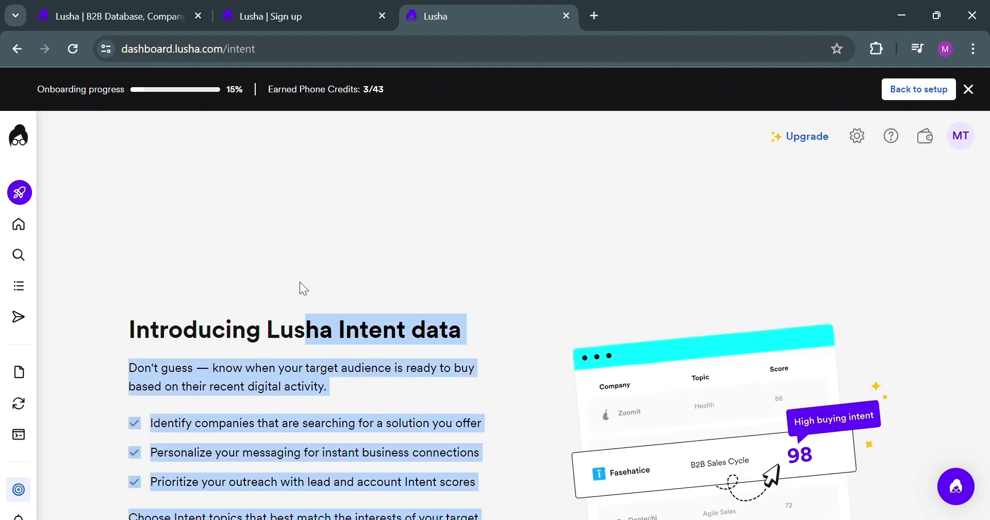
left_click(300, 283)
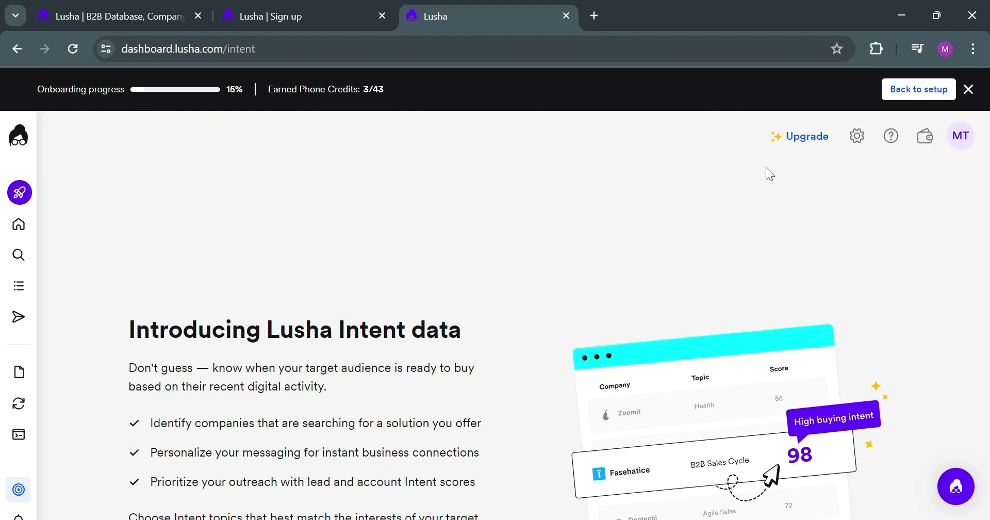
- View Job Change Alerts and the MT account menu, then return to Home
mouse_move(16, 339)
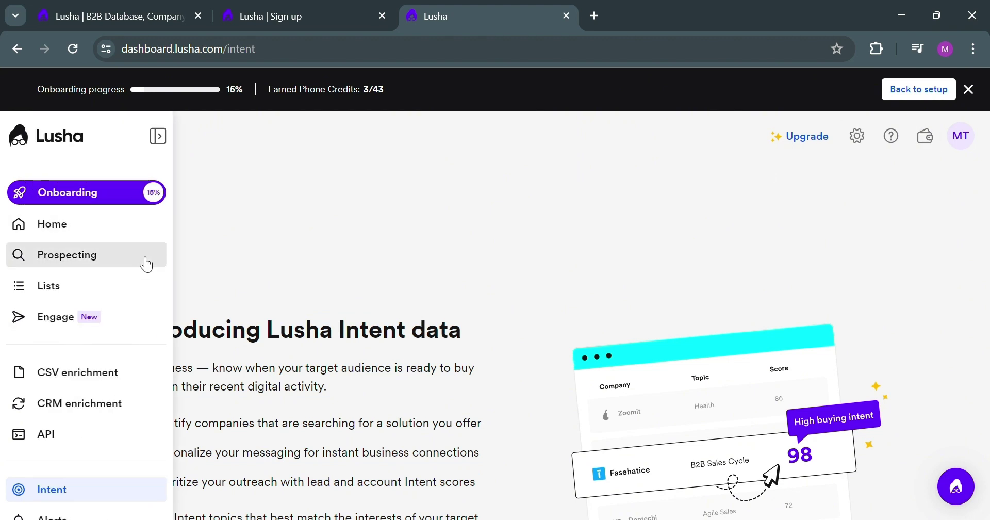
left_click(116, 511)
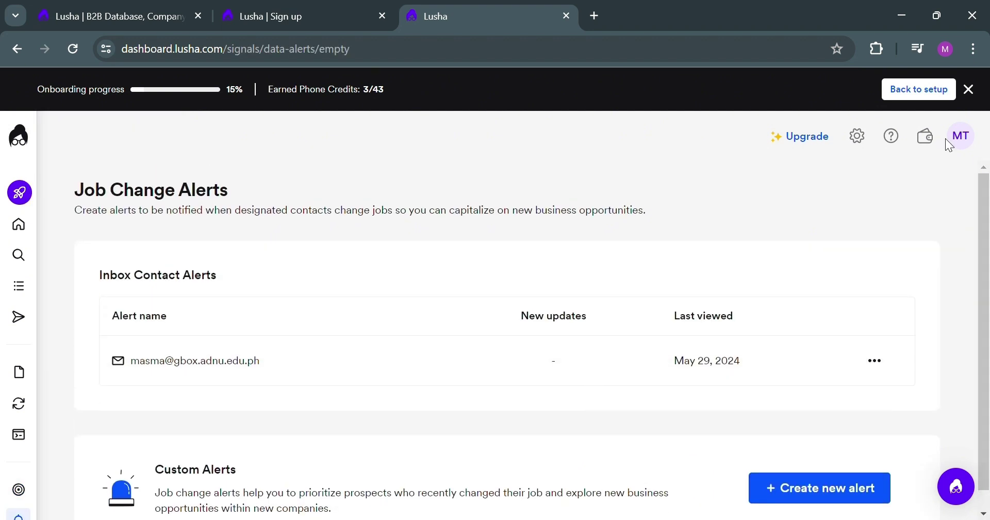
left_click(958, 138)
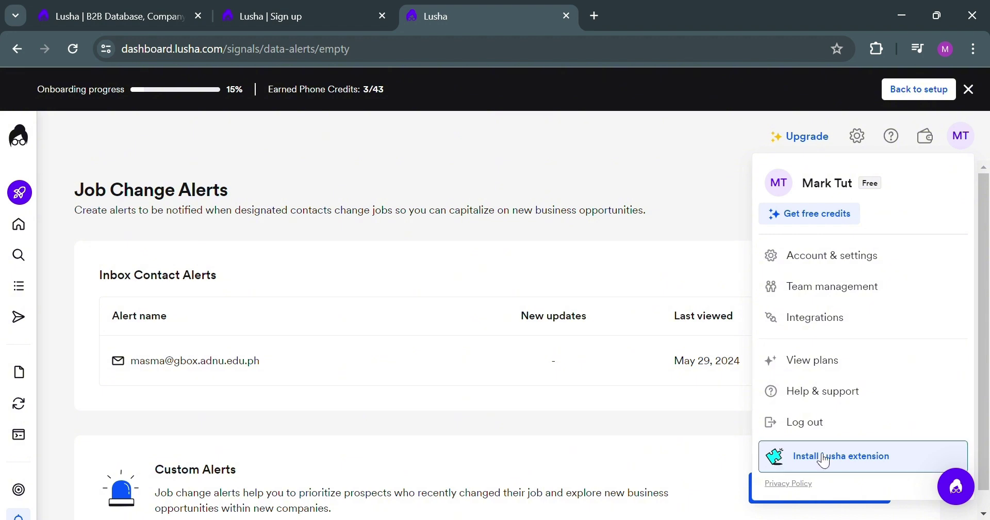
left_click(85, 420)
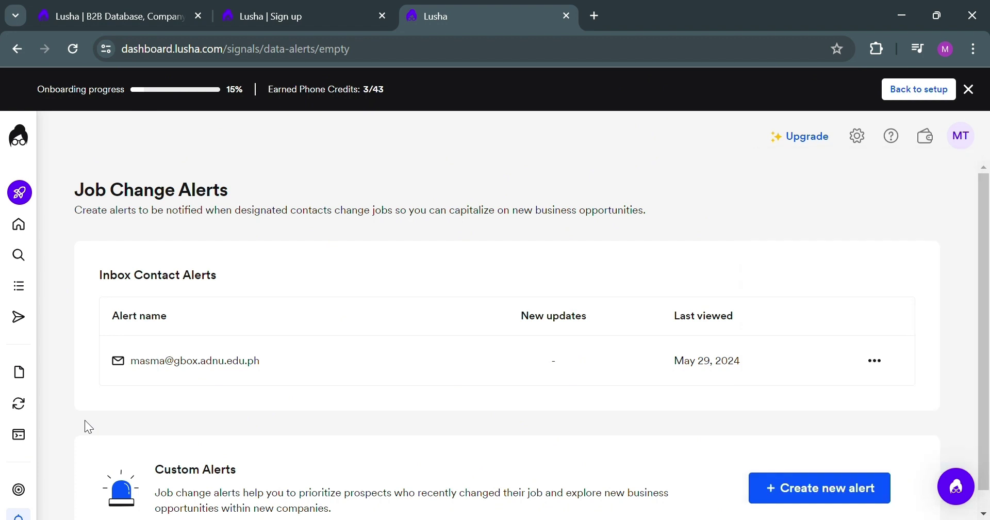
left_click(91, 232)
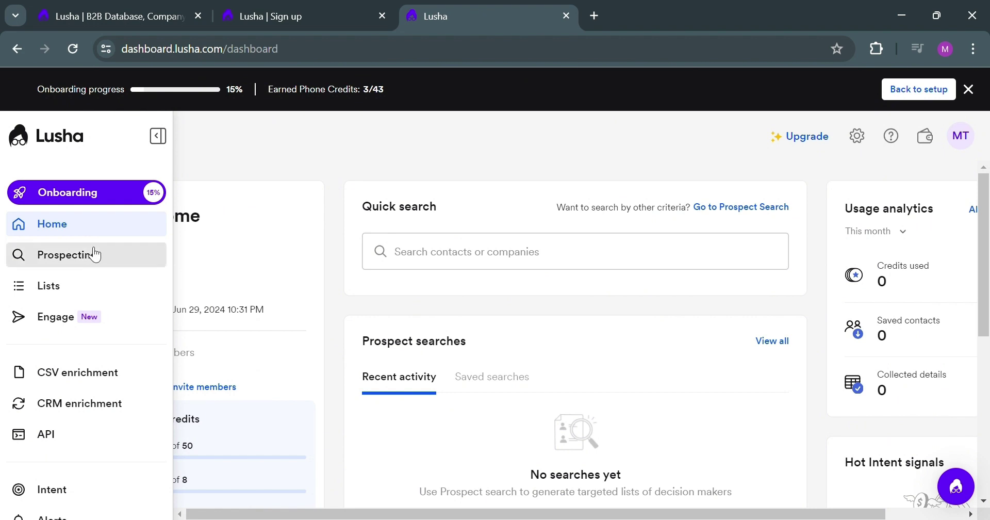
- Filter the Prospecting search by company name to Walmart
left_click(93, 254)
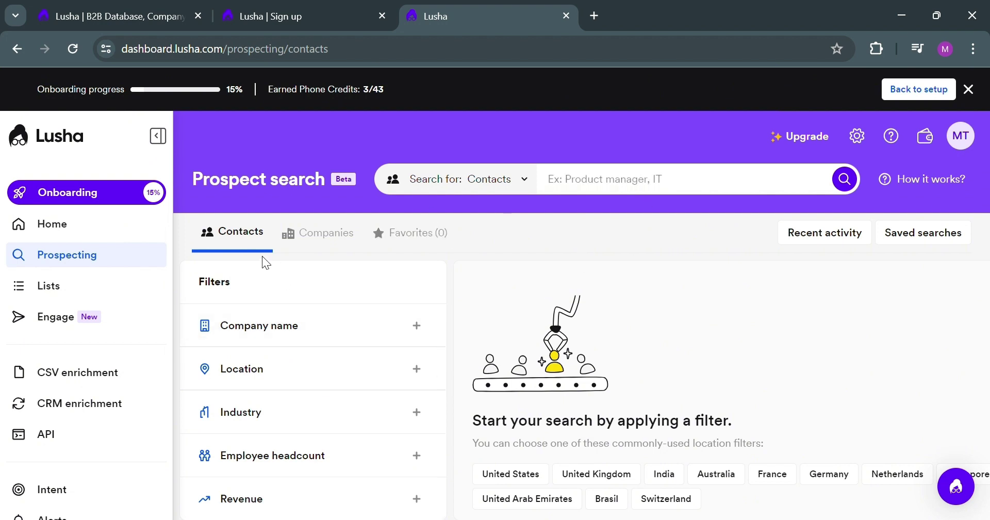
scroll(314, 335, "down", 2)
scroll(314, 334, "up", 2)
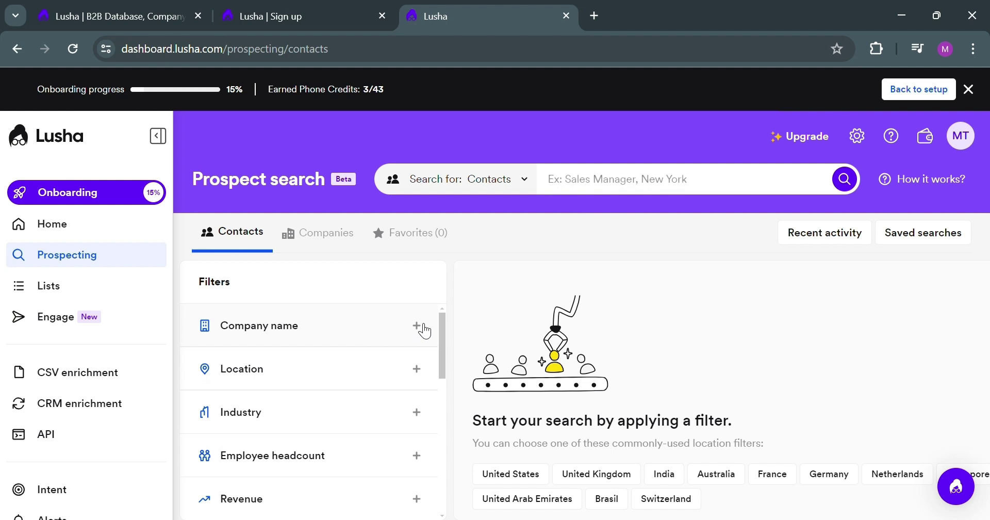
left_click(417, 325)
left_click(297, 366)
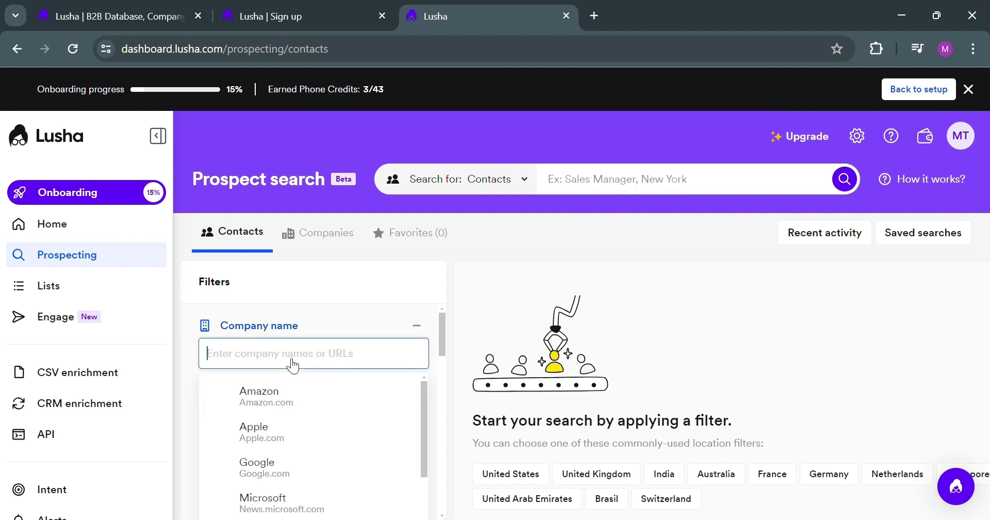
scroll(355, 455, "down", 6)
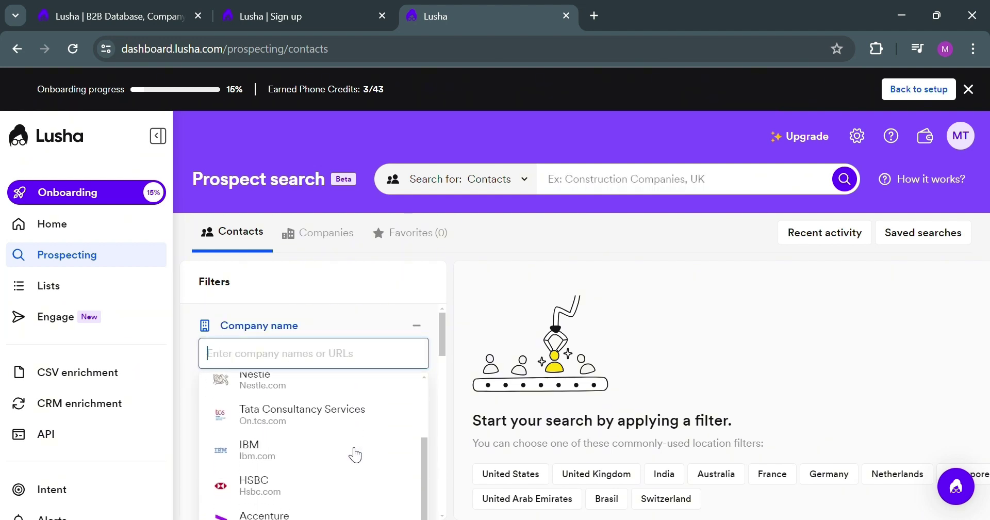
scroll(355, 455, "down", 3)
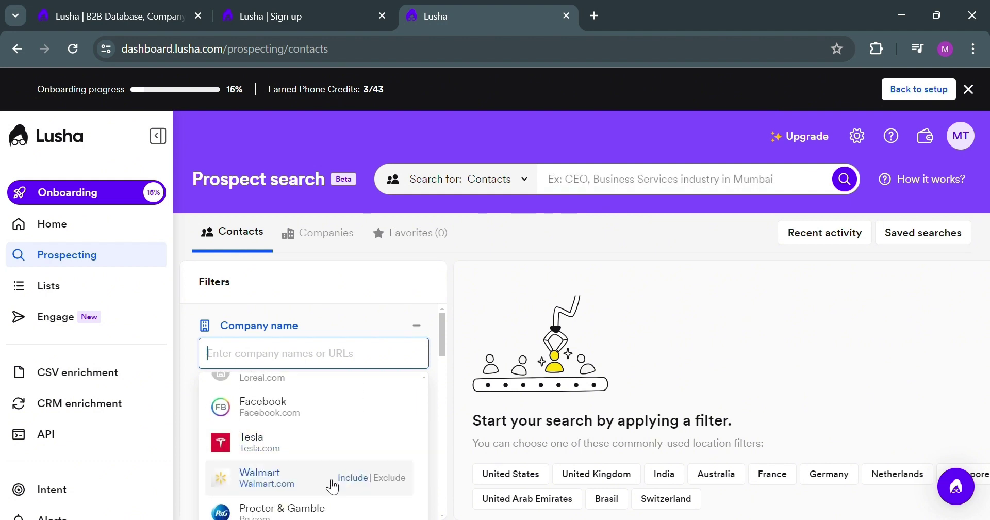
left_click(305, 484)
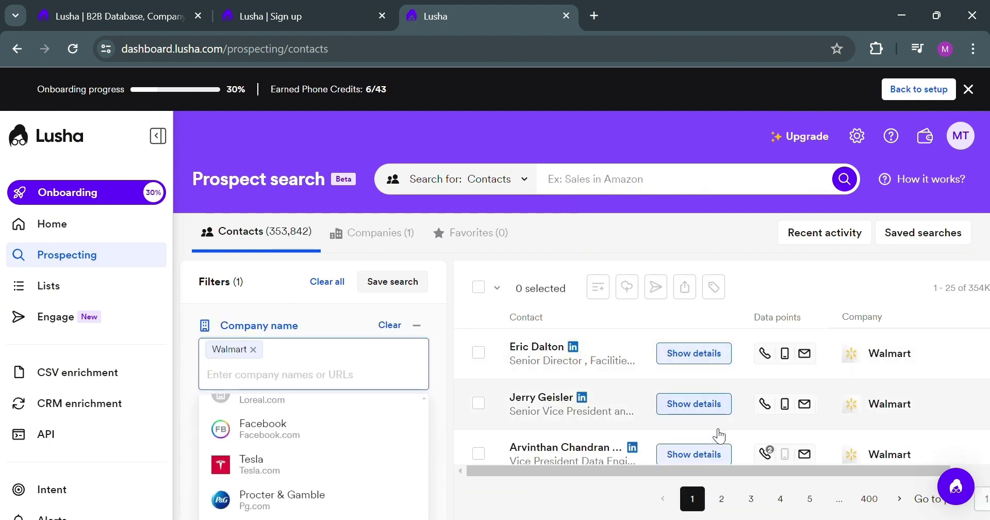
- Reveal the details of the first Walmart contact in the results
scroll(719, 432, "down", 3)
scroll(719, 436, "up", 3)
scroll(719, 440, "down", 2)
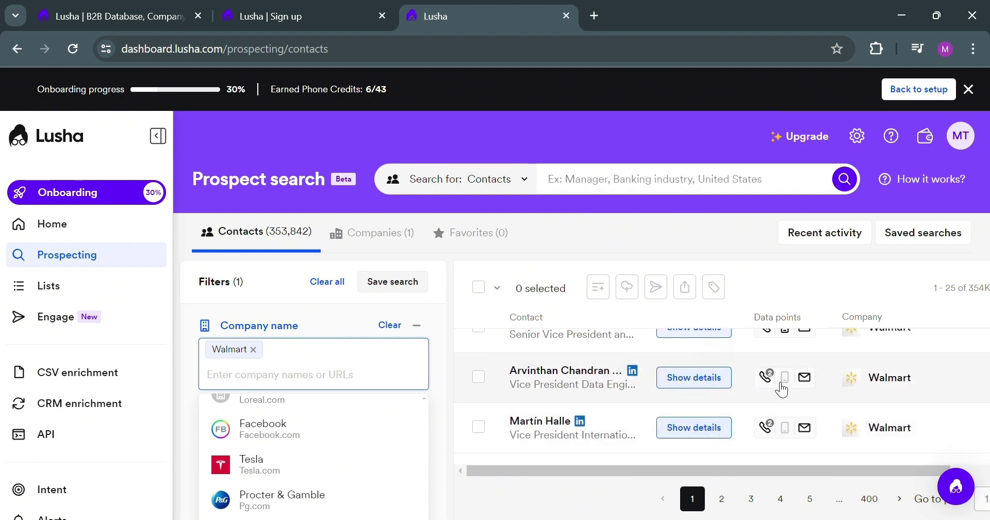
scroll(777, 392, "up", 2)
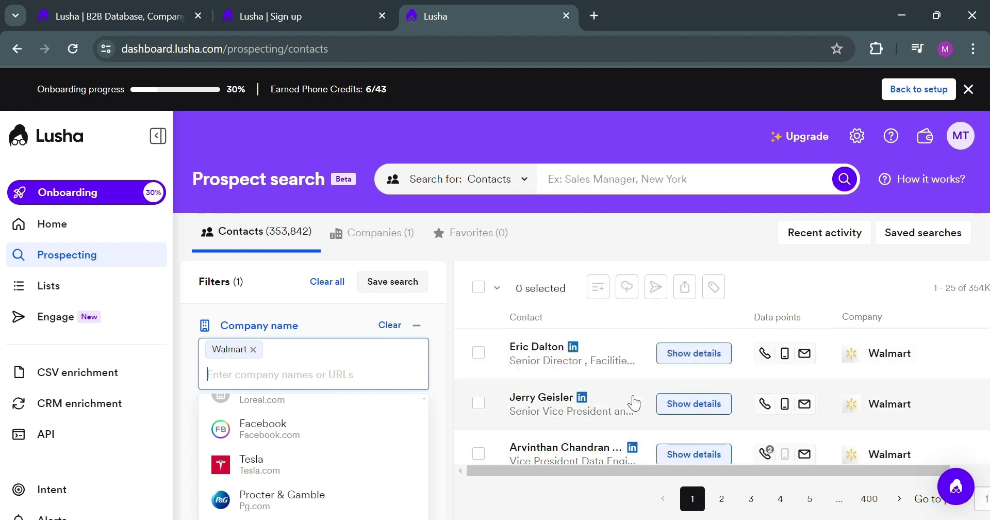
left_click(694, 360)
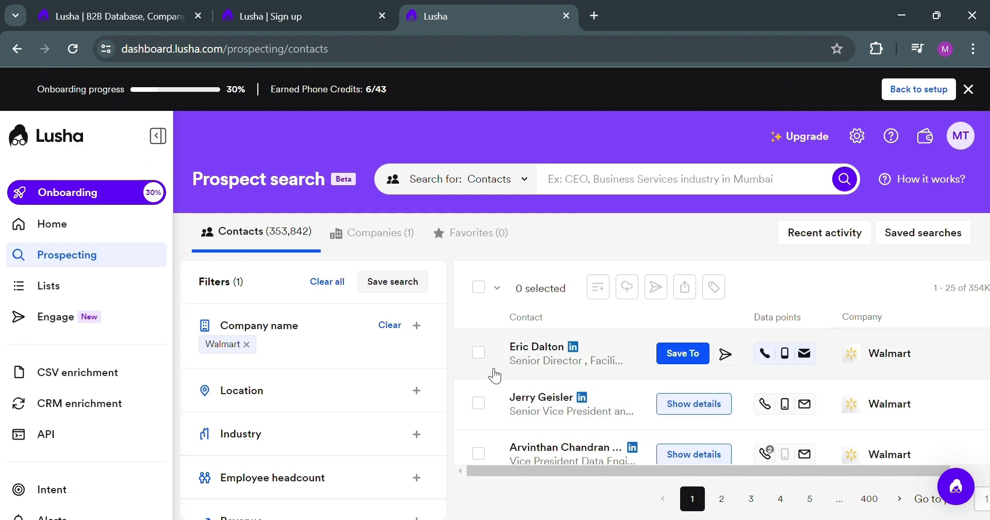
- Create a list named 'Sample List' via Save To and save the Walmart contact there
left_click(686, 356)
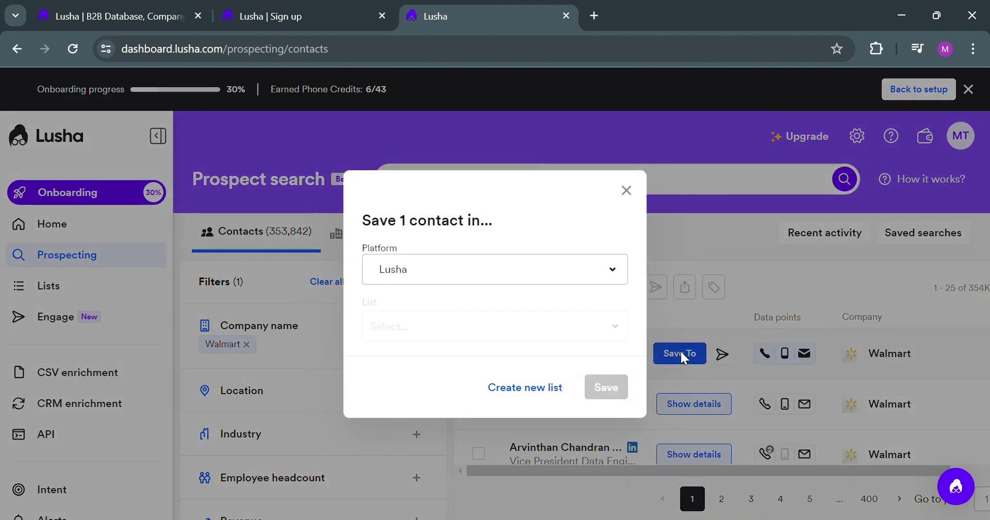
left_click(569, 339)
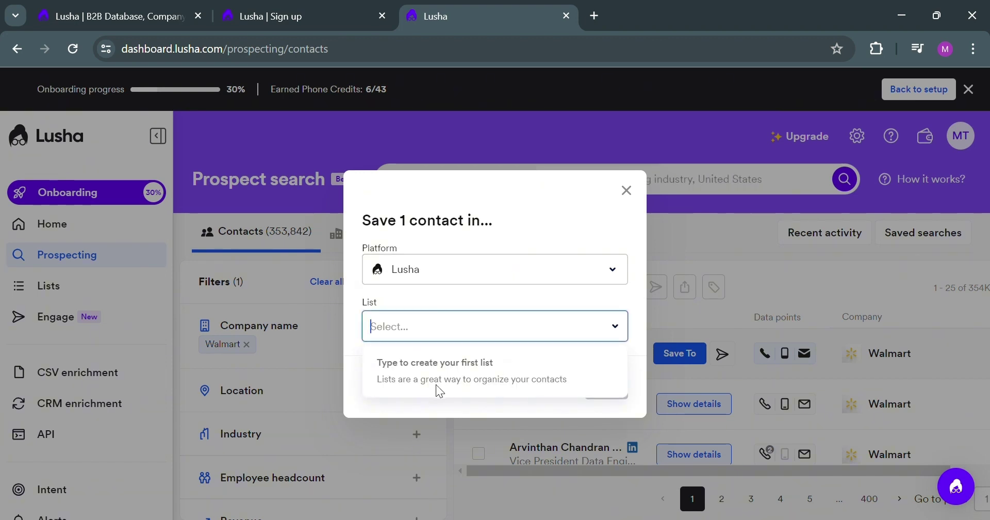
left_click(417, 322)
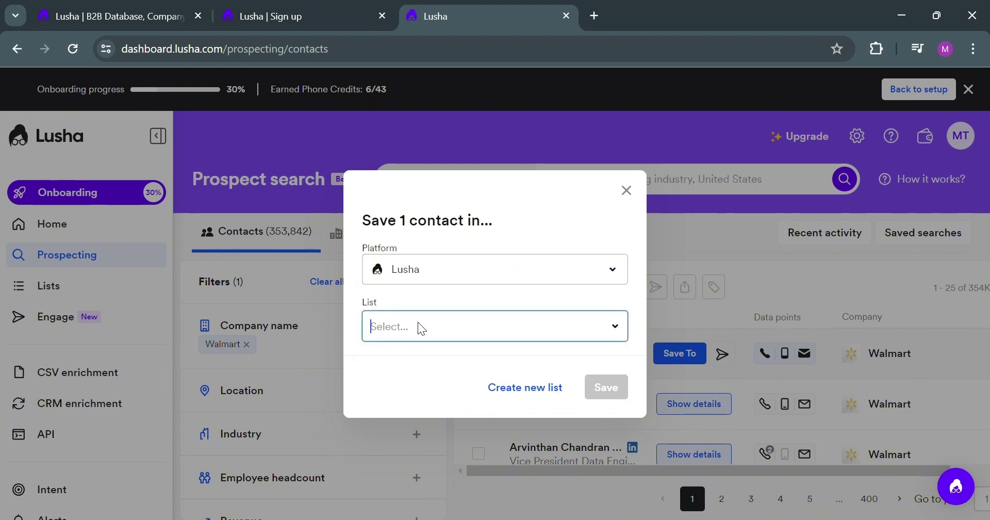
type("Sample List")
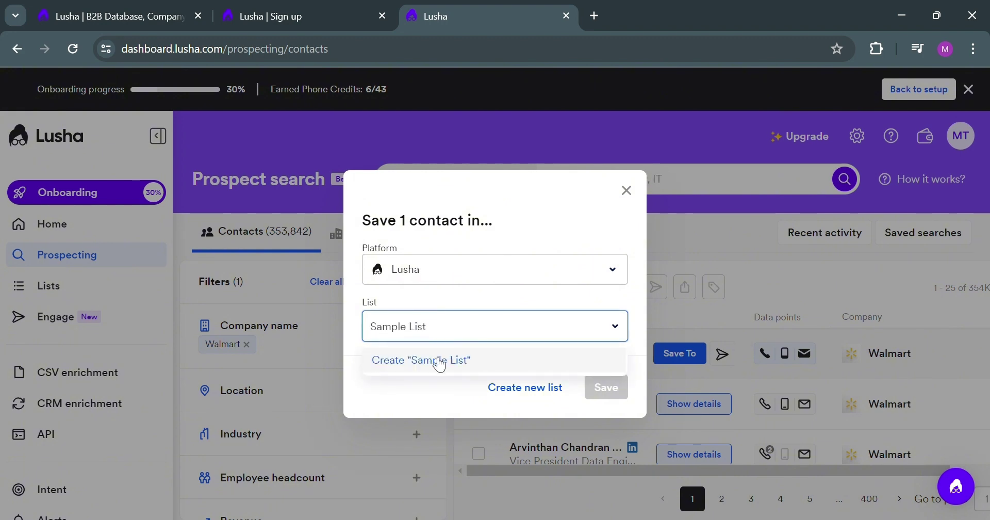
left_click(542, 389)
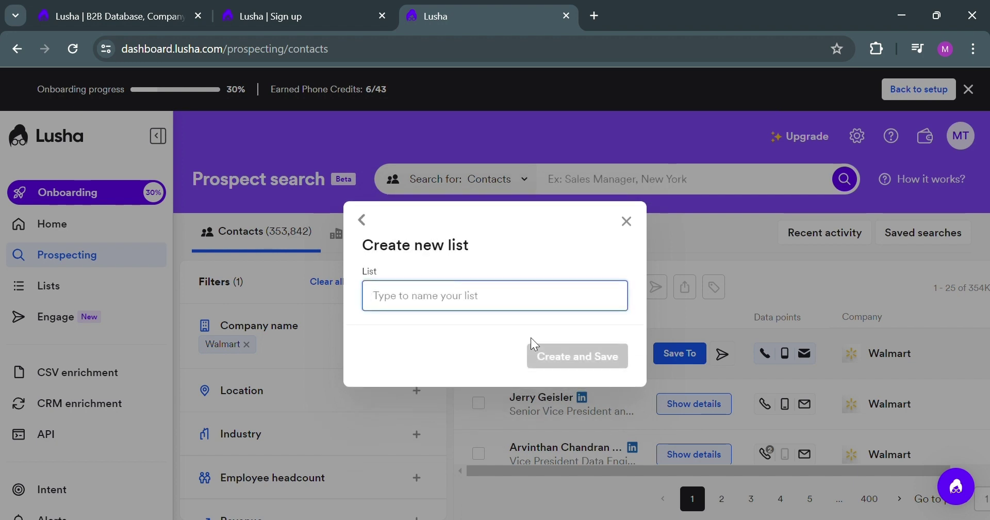
type("Sample List")
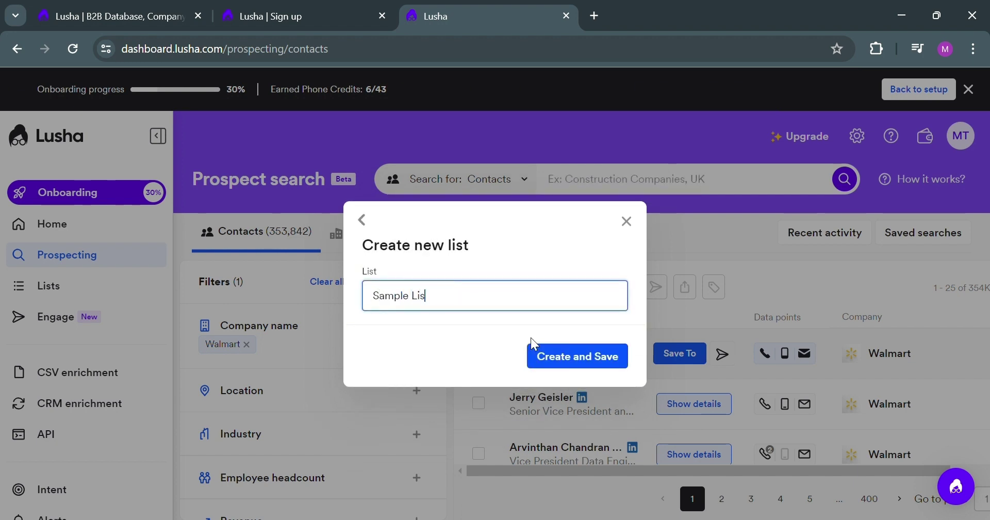
left_click(568, 356)
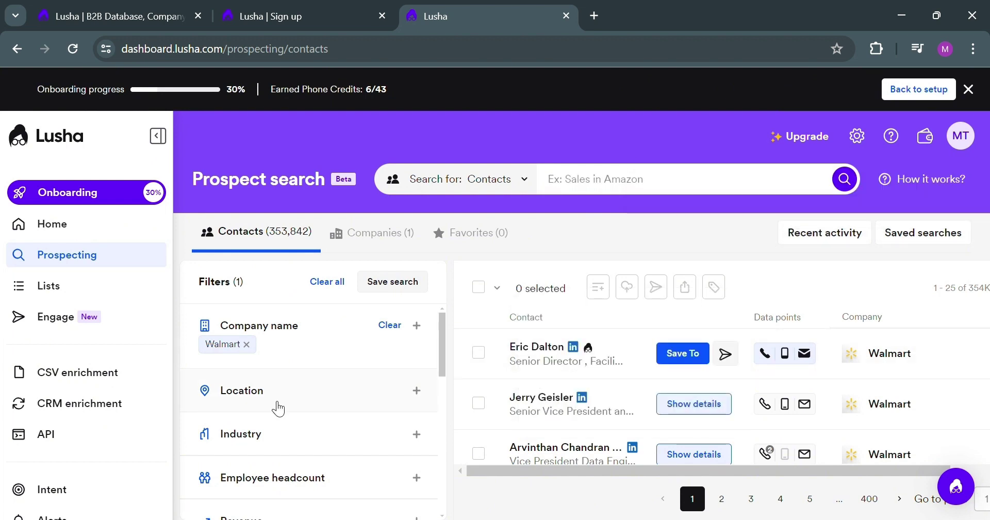
- Remove the Walmart company filter and expand the Location filter
left_click(389, 325)
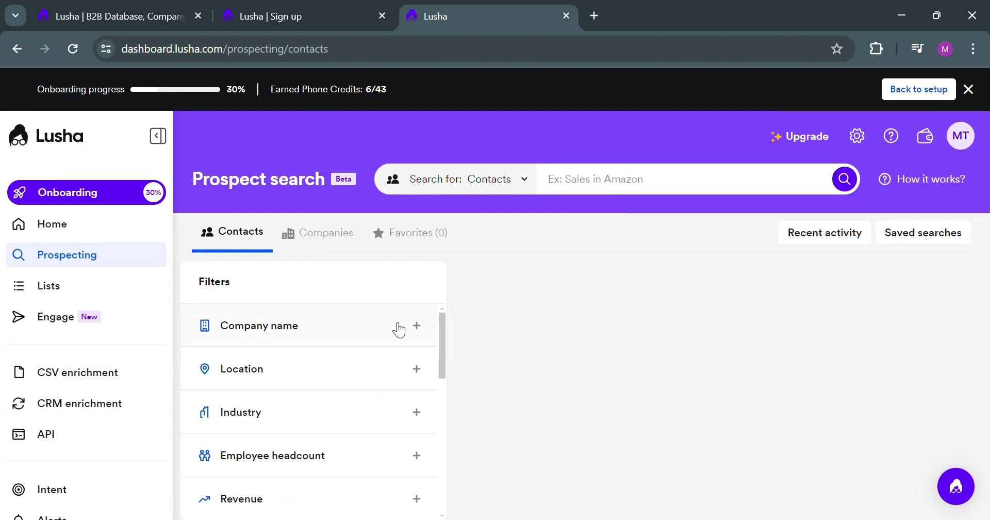
left_click(415, 368)
scroll(305, 423, "down", 2)
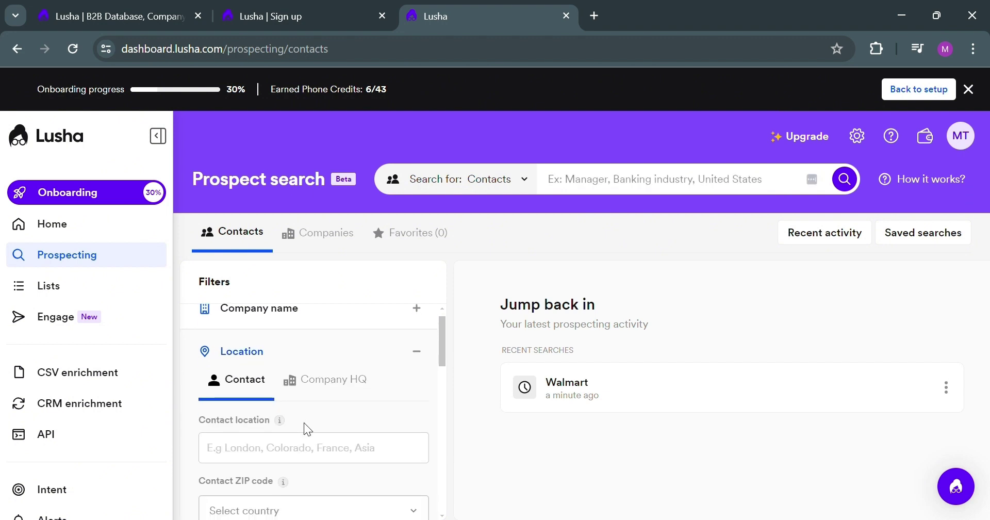
scroll(307, 412, "up", 1)
scroll(308, 414, "down", 4)
- Scroll through the remaining prospect filters and go to the Lists page
scroll(306, 407, "down", 1)
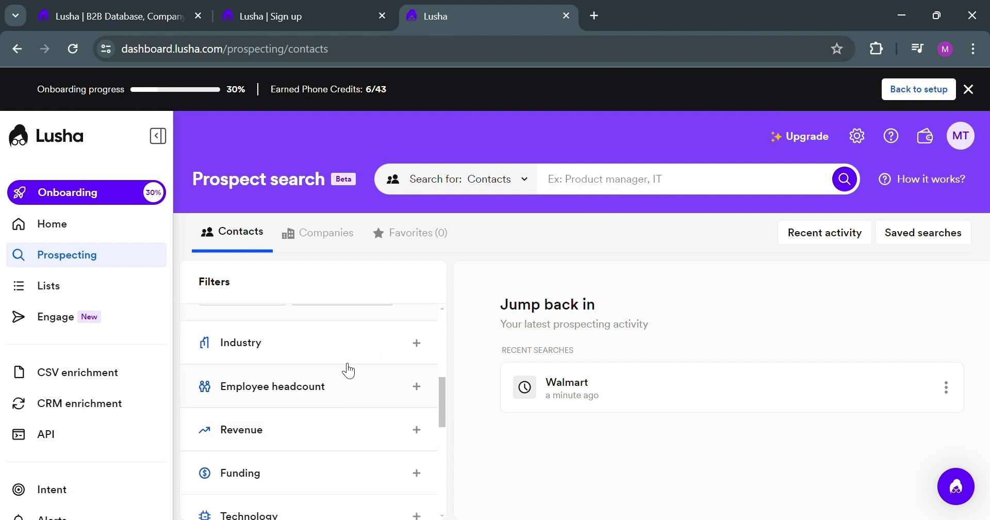
scroll(357, 428, "down", 4)
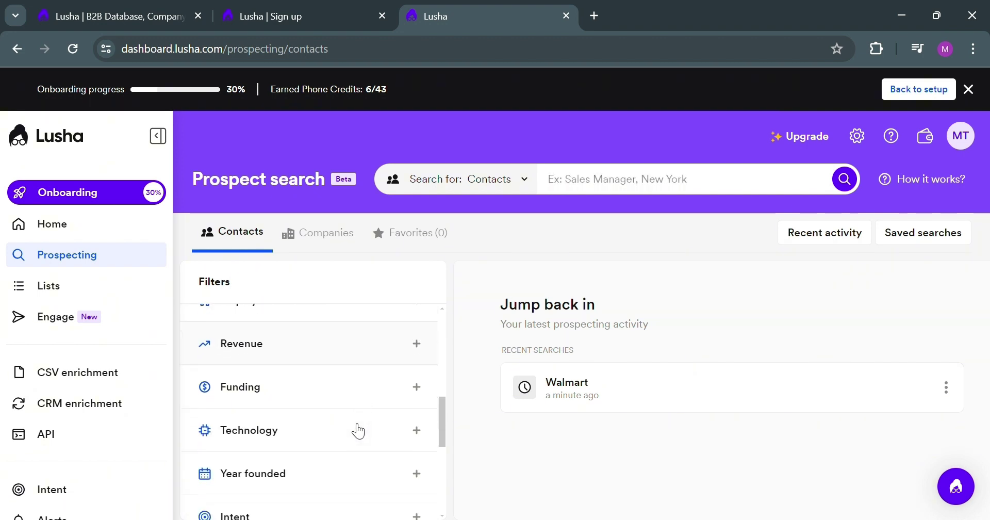
scroll(358, 430, "down", 4)
scroll(357, 429, "up", 8)
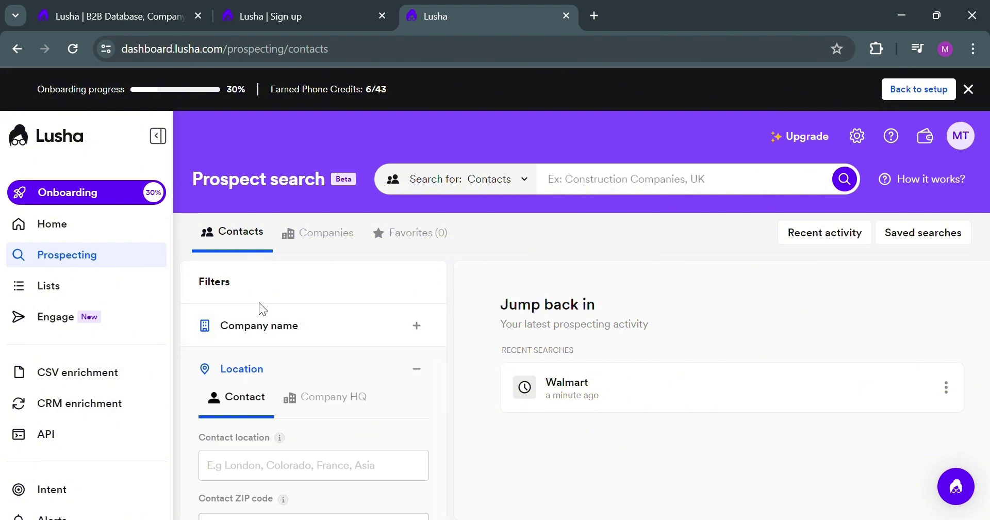
left_click(61, 295)
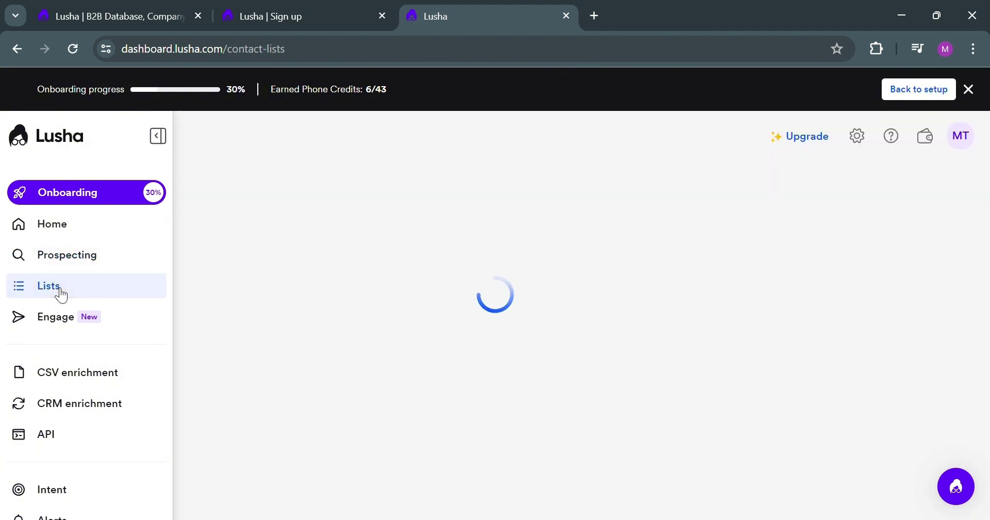